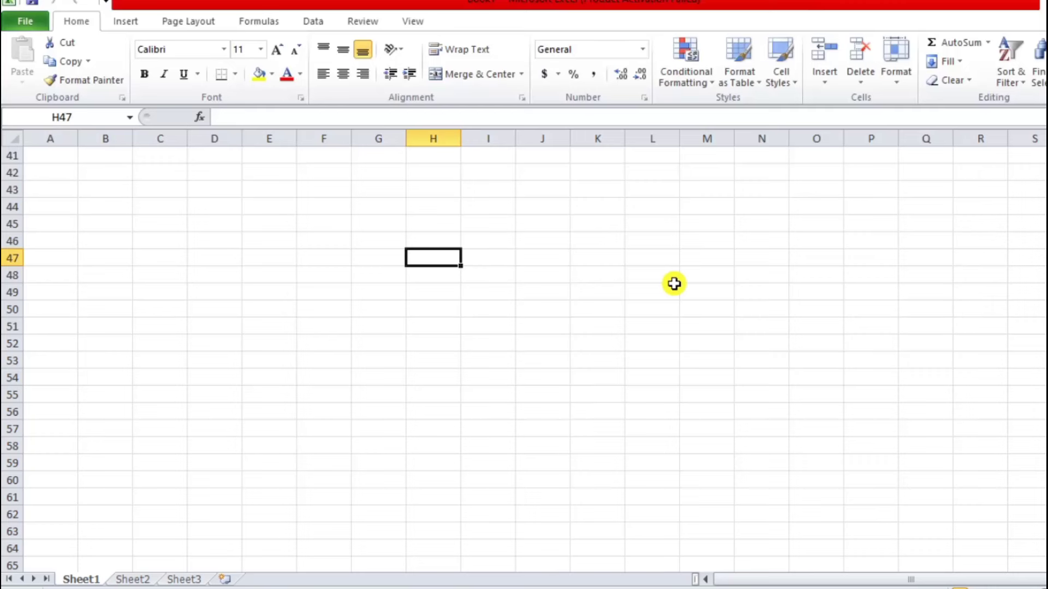
# - Scroll back to the top of the empty Sheet1 so row 1 is visible
pyautogui.scroll(10, 674, 284)
pyautogui.scroll(3, 680, 281)
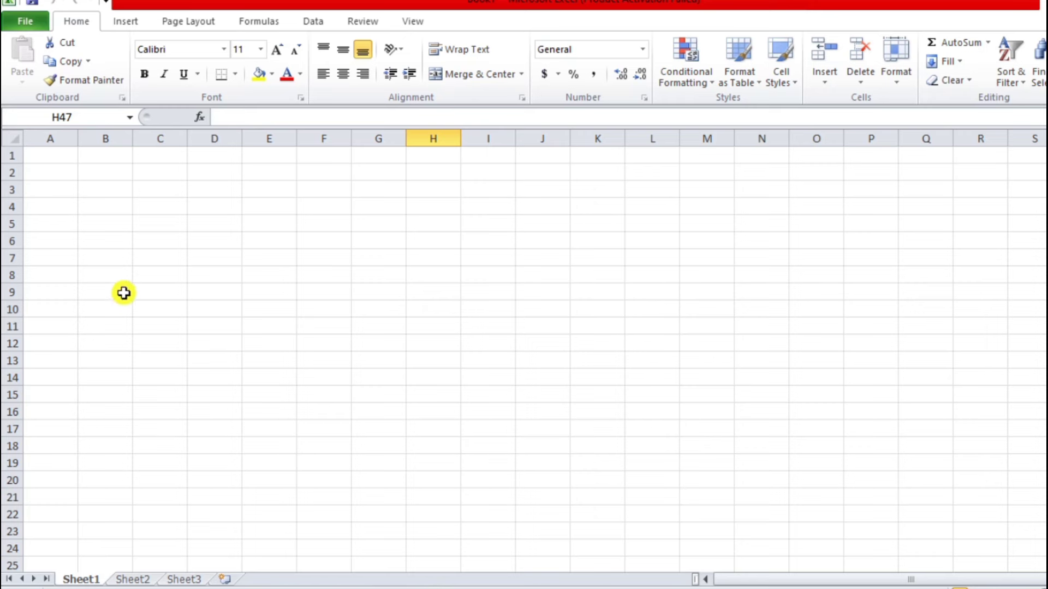
# - Enter 'Date of birth' in B5 and 2/12/2001 in C5, widening column B to fit
pyautogui.click(116, 226)
pyautogui.write('DAte')
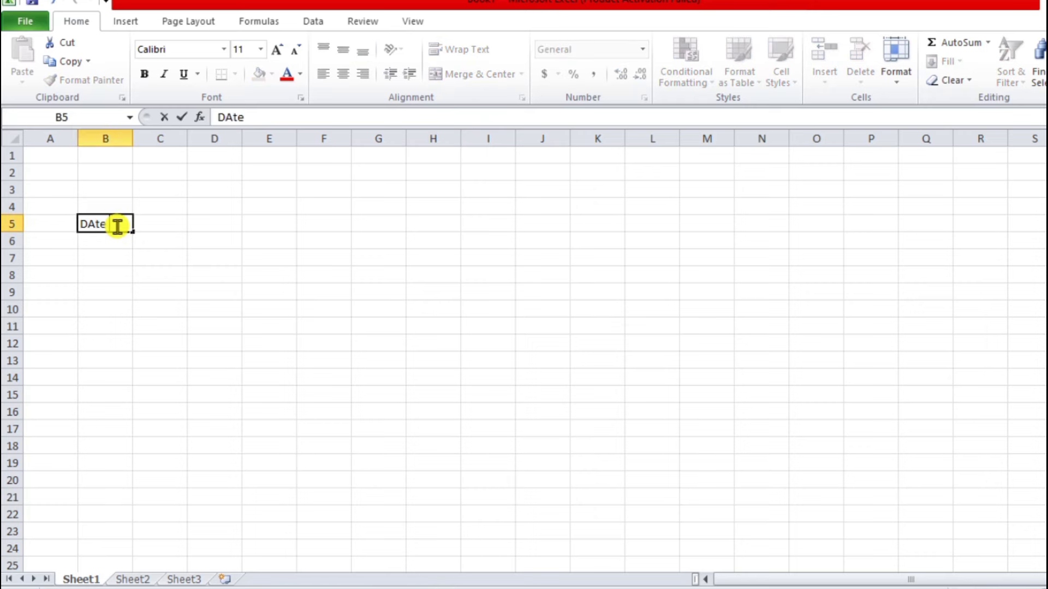
pyautogui.write(' if')
pyautogui.press('BackSpace')
pyautogui.press('BackSpace')
pyautogui.press('BackSpace')
pyautogui.press('BackSpace')
pyautogui.press('BackSpace')
pyautogui.press('BackSpace')
pyautogui.write('ate')
pyautogui.write(' of birth')
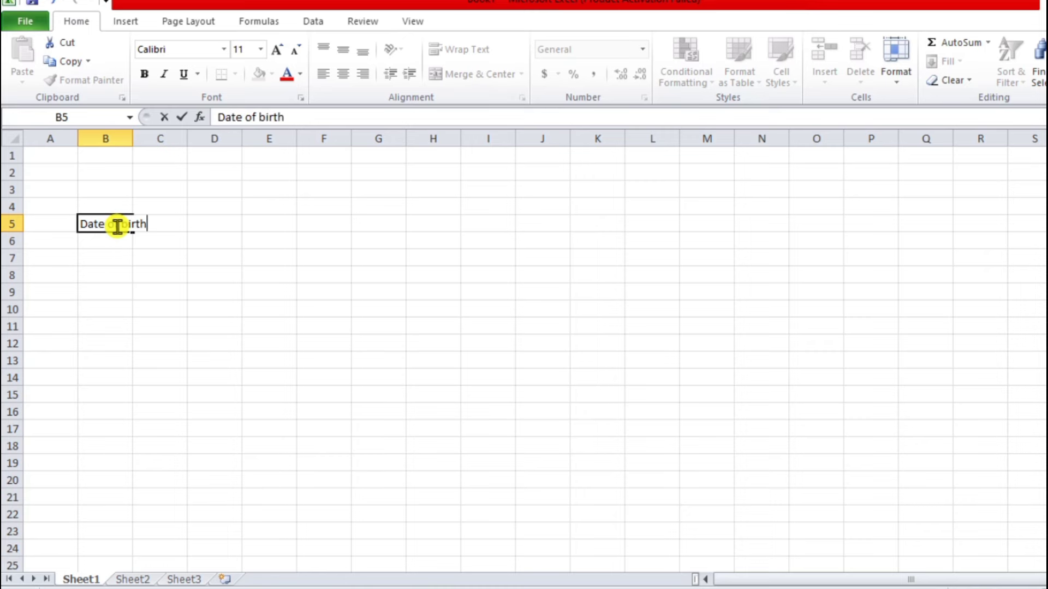
pyautogui.click(214, 291)
pyautogui.moveTo(133, 139); pyautogui.dragTo(150, 139)
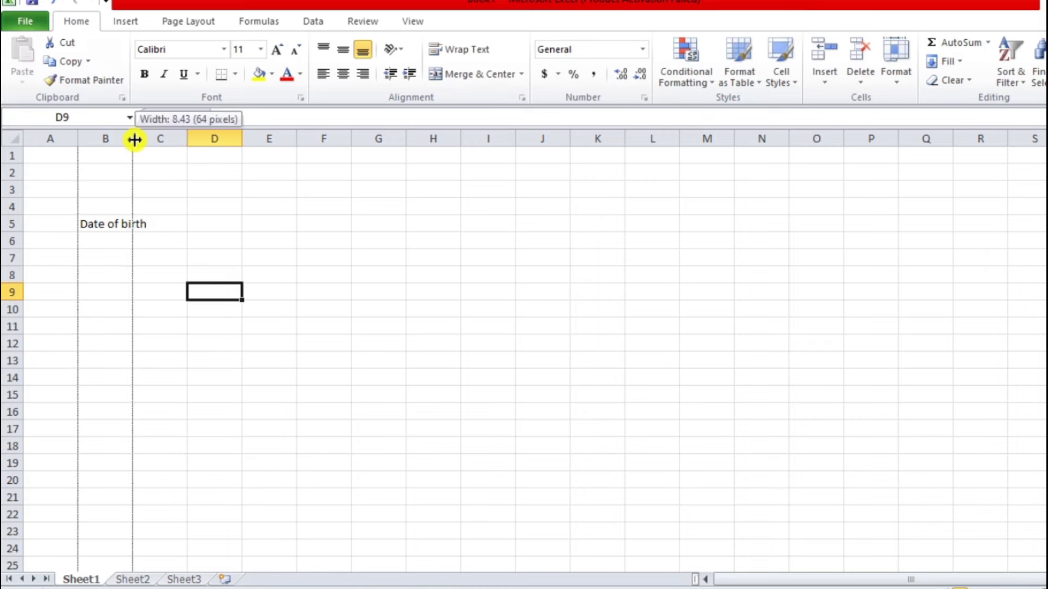
pyautogui.click(255, 277)
pyautogui.click(173, 224)
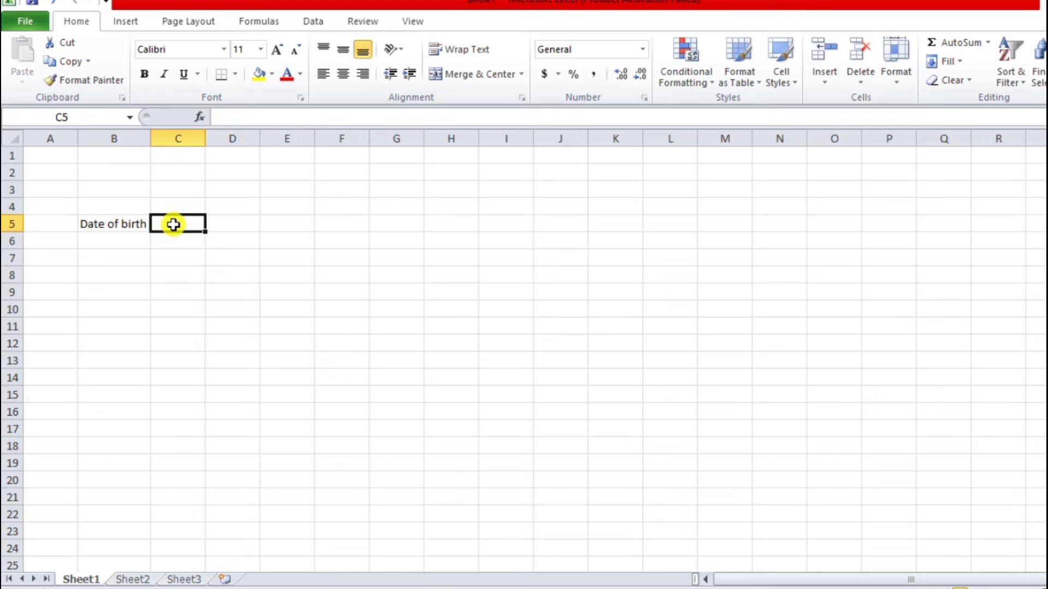
pyautogui.write('2')
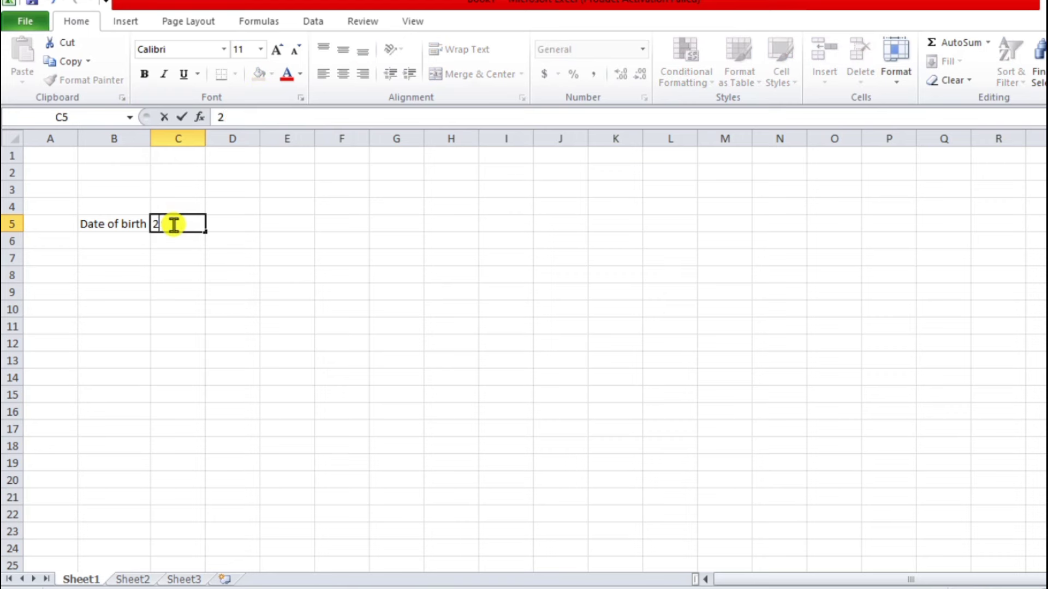
pyautogui.write('/12/2')
pyautogui.write('001')
pyautogui.click(344, 409)
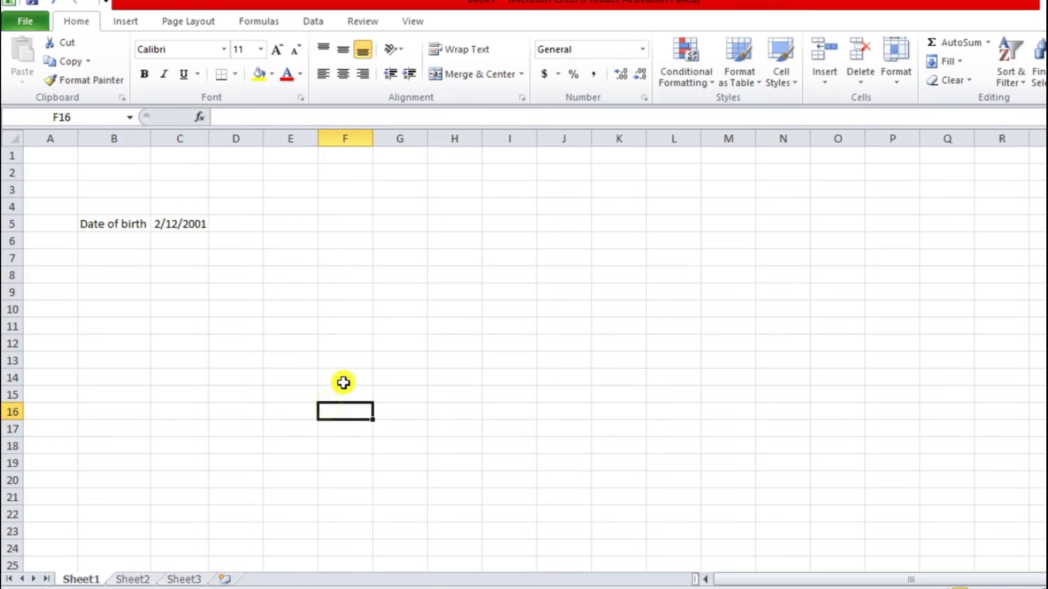
pyautogui.click(178, 223)
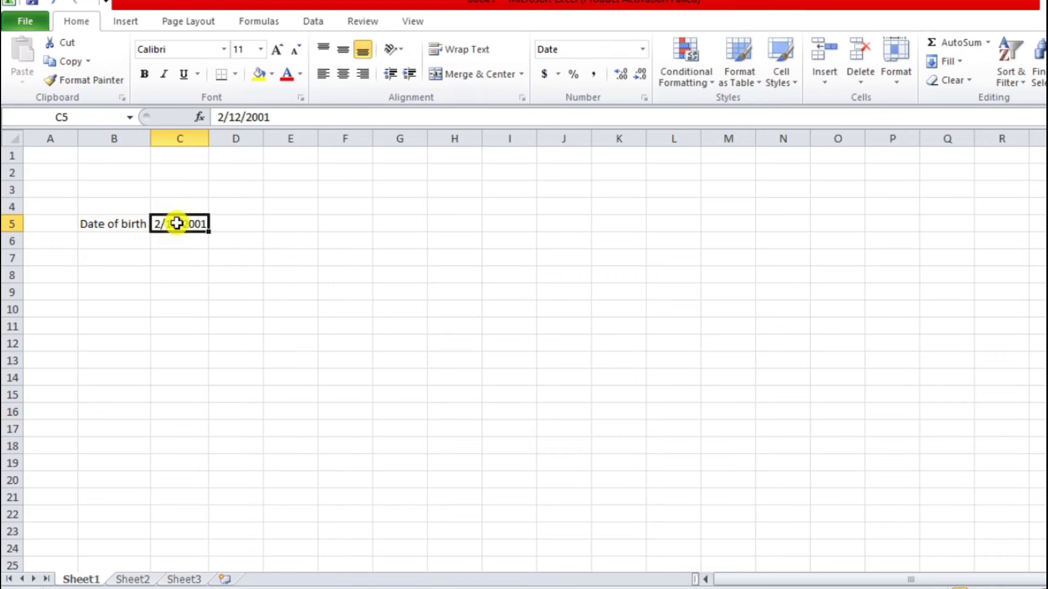
pyautogui.click(210, 139)
pyautogui.click(257, 275)
# - Enter the label 'Today' in B6 and the date 7/12/2024 in C6
pyautogui.click(115, 242)
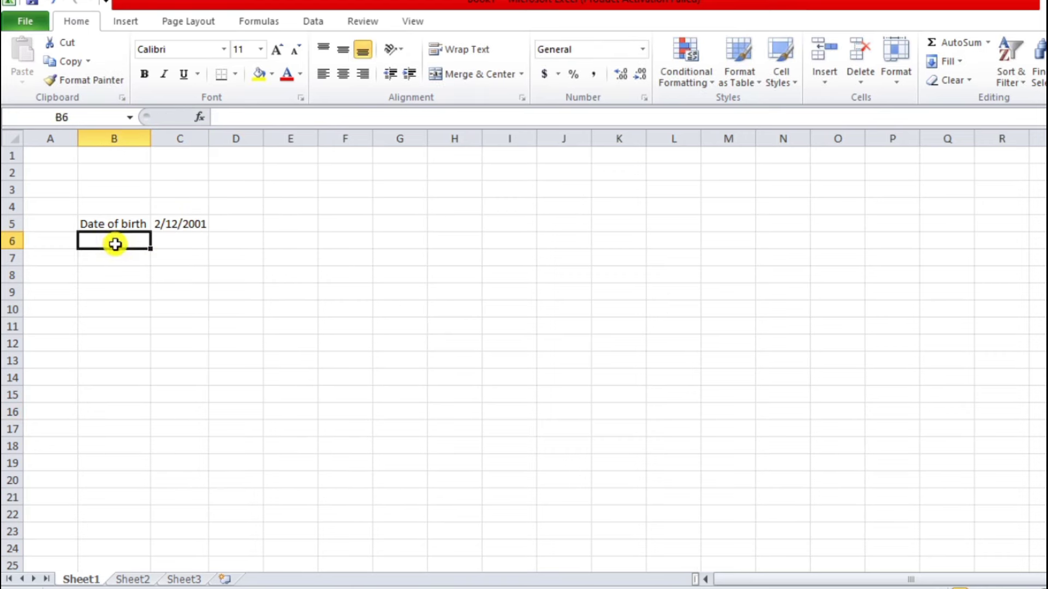
pyautogui.write('Tod')
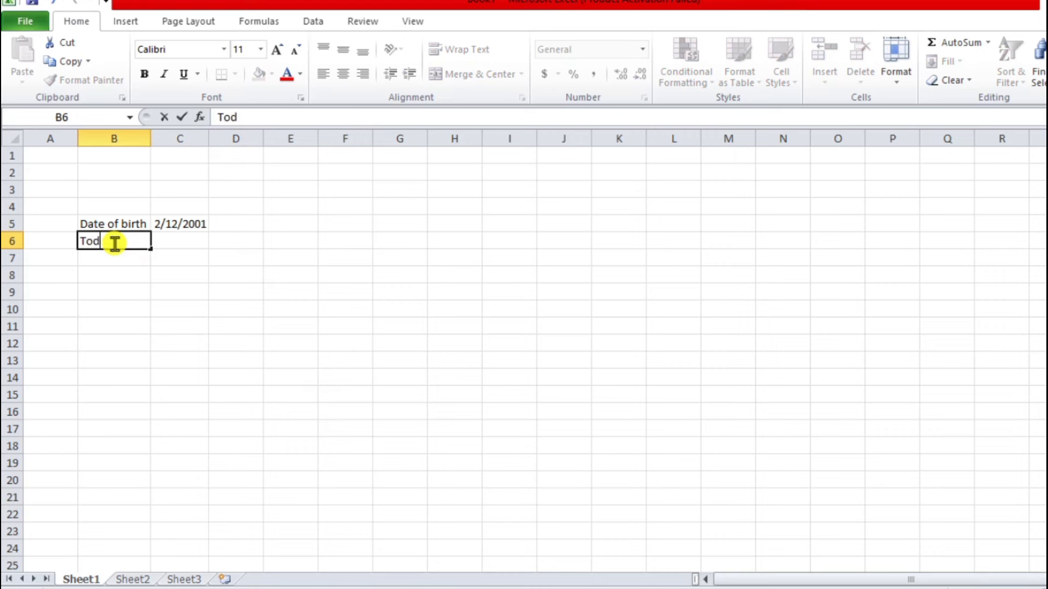
pyautogui.write('ay')
pyautogui.press('Tab')
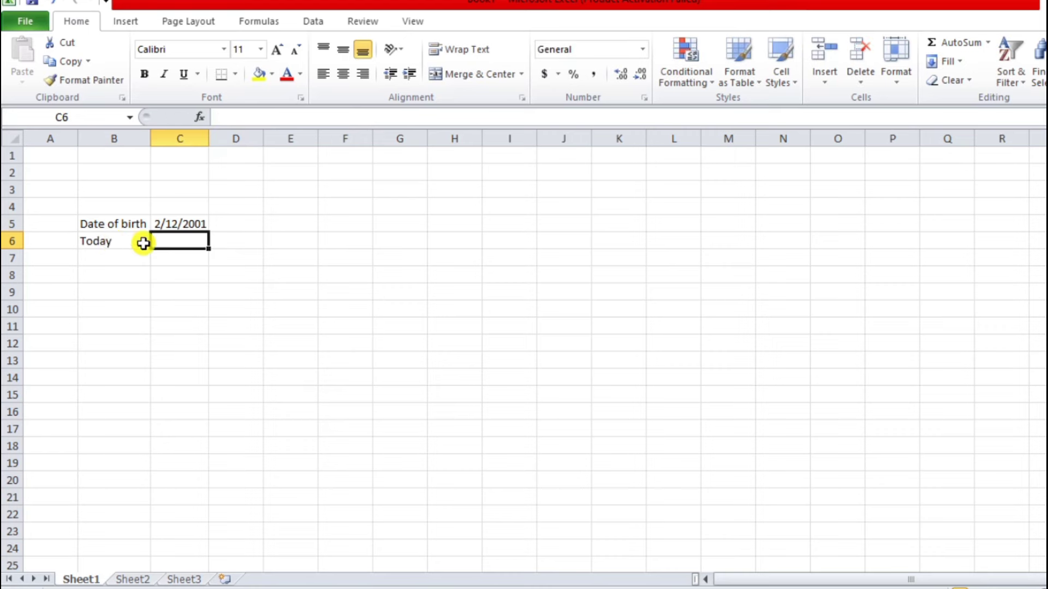
pyautogui.write('7/12/')
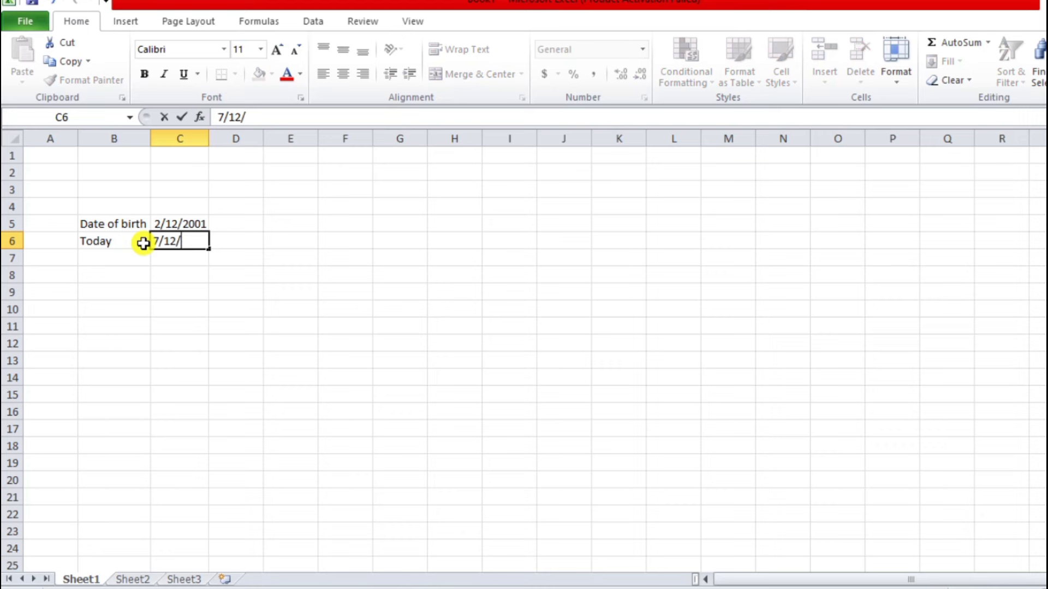
pyautogui.write('2024')
pyautogui.moveTo(235, 377); pyautogui.dragTo(266, 371)
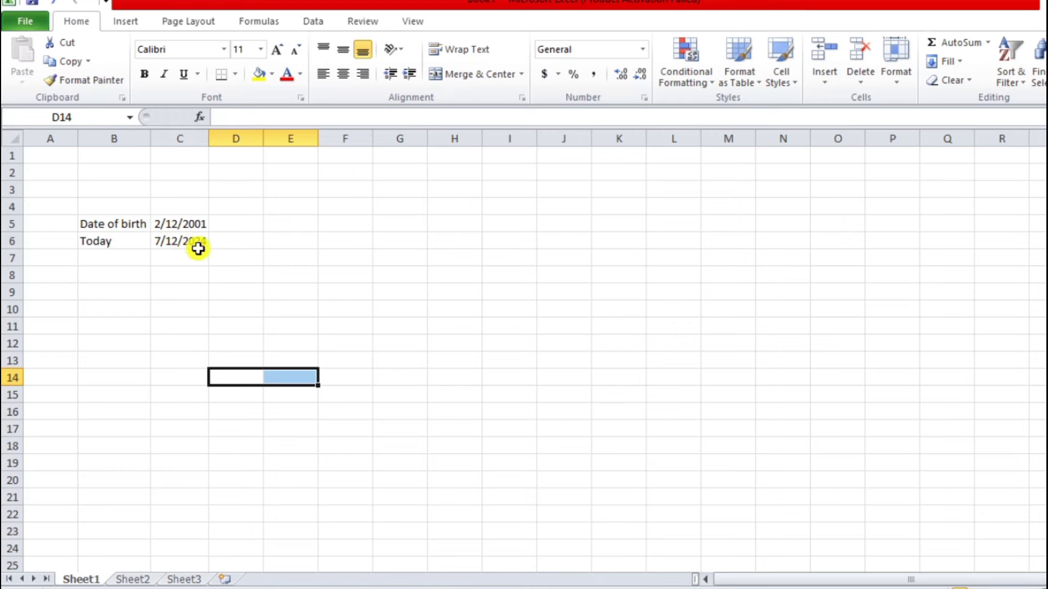
# - Apply All Borders to the date block B5:C6
pyautogui.moveTo(87, 225); pyautogui.dragTo(178, 238)
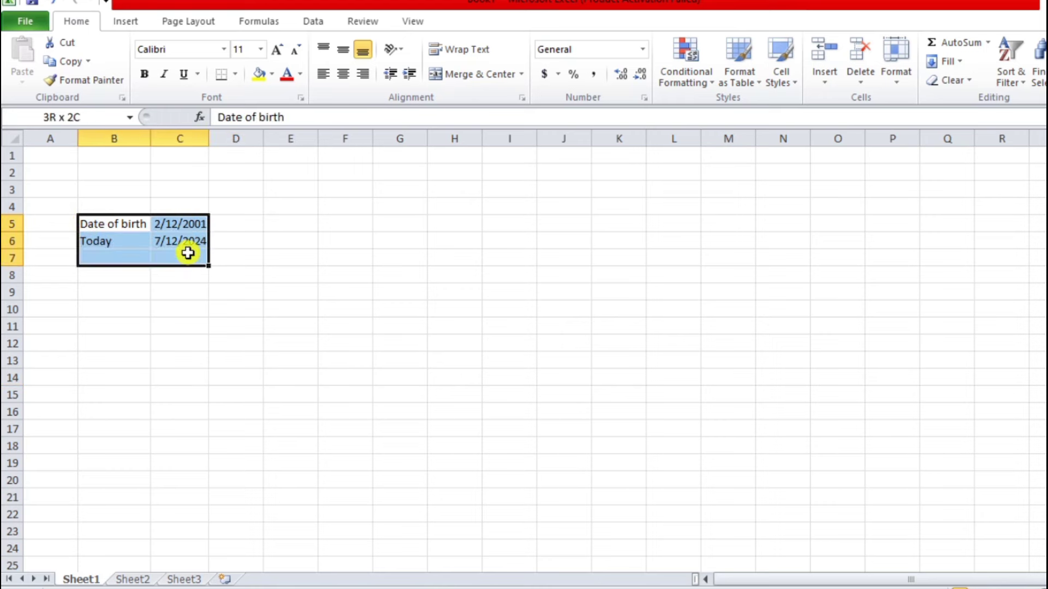
pyautogui.click(234, 74)
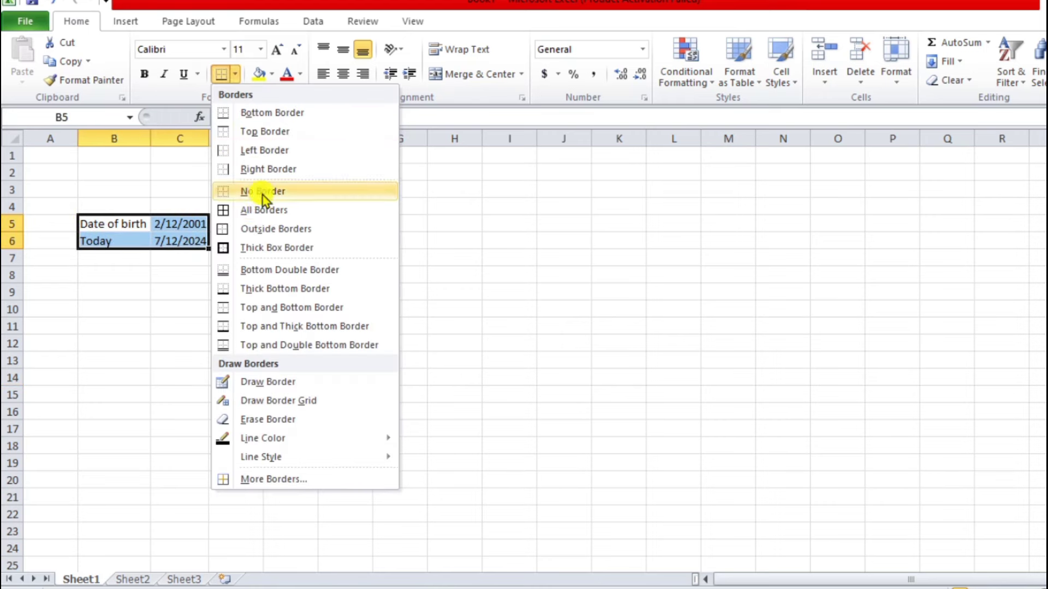
pyautogui.click(267, 213)
pyautogui.click(154, 361)
# - Type the table headers Year, Month and Day into F5:H5
pyautogui.click(339, 219)
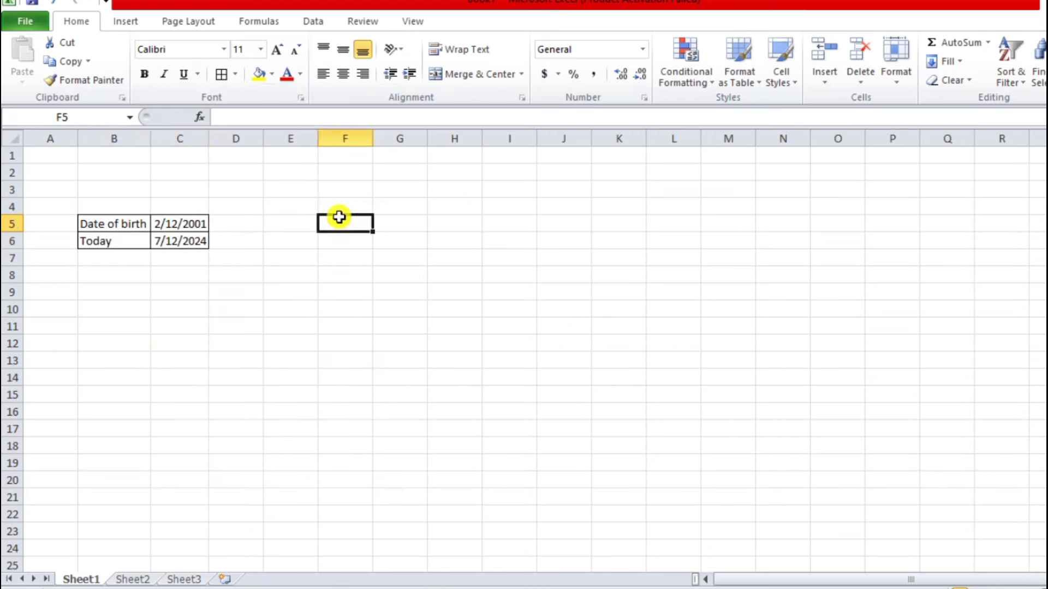
pyautogui.write('d')
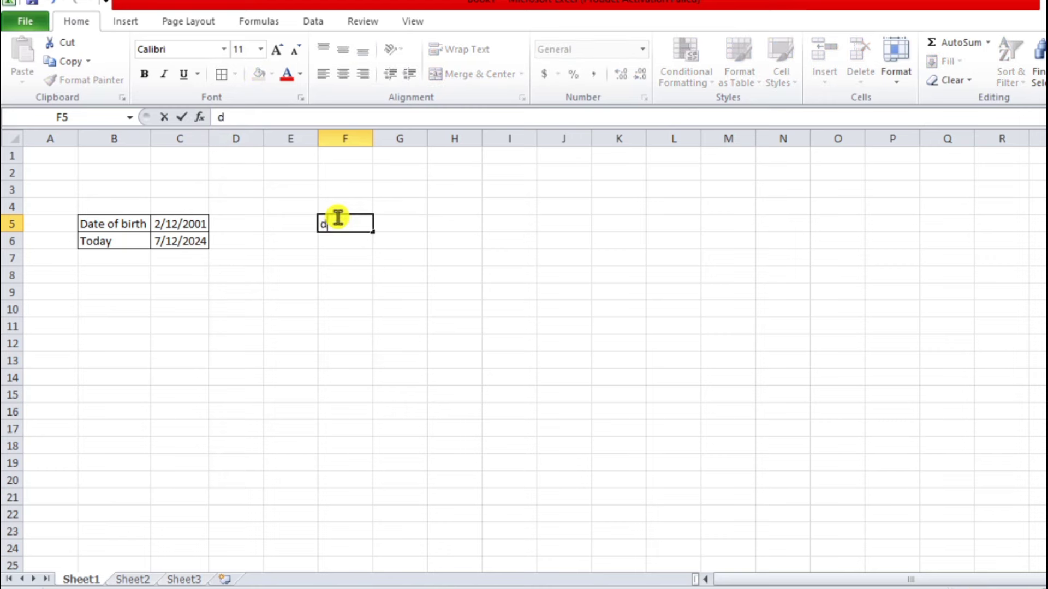
pyautogui.press('BackSpace')
pyautogui.write('Yea')
pyautogui.write('r')
pyautogui.press('Tab')
pyautogui.write('Mont')
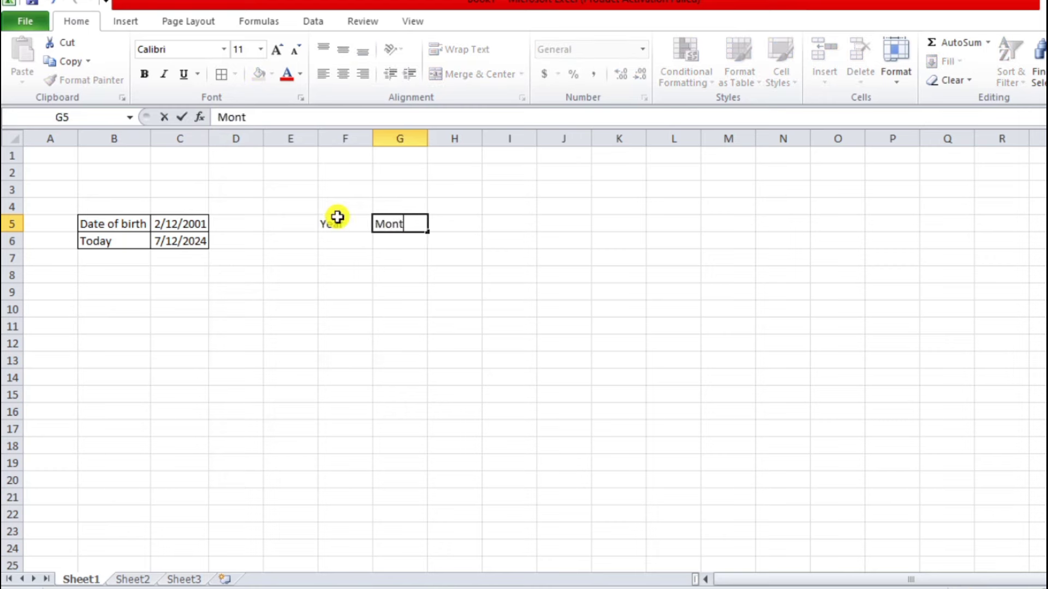
pyautogui.write('h')
pyautogui.press('Tab')
pyautogui.write('Da')
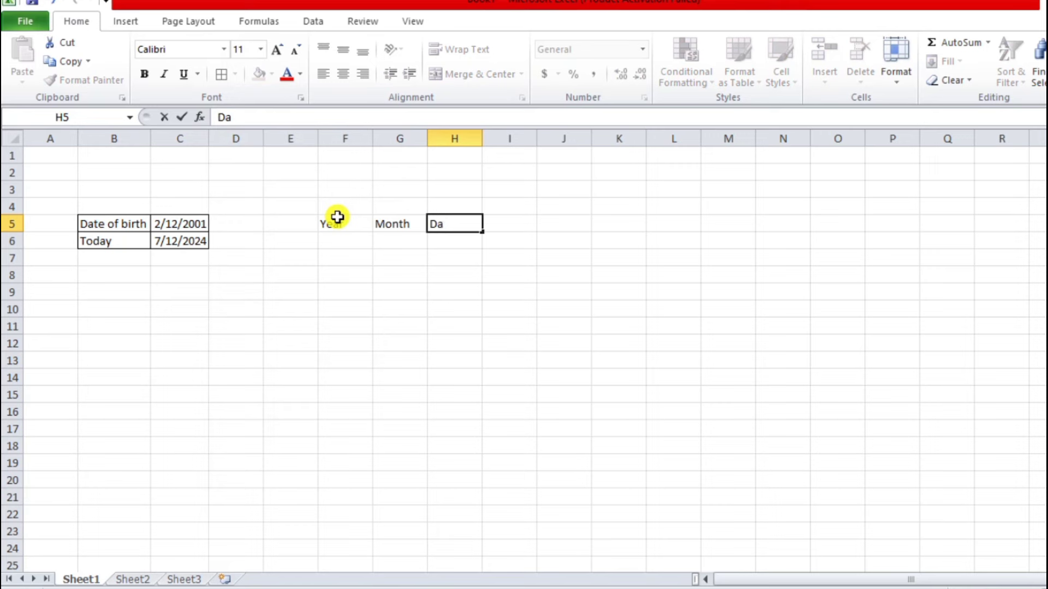
pyautogui.write('y')
pyautogui.click(478, 290)
# - Apply All Borders to the table range F5:H6
pyautogui.moveTo(329, 224); pyautogui.dragTo(445, 236)
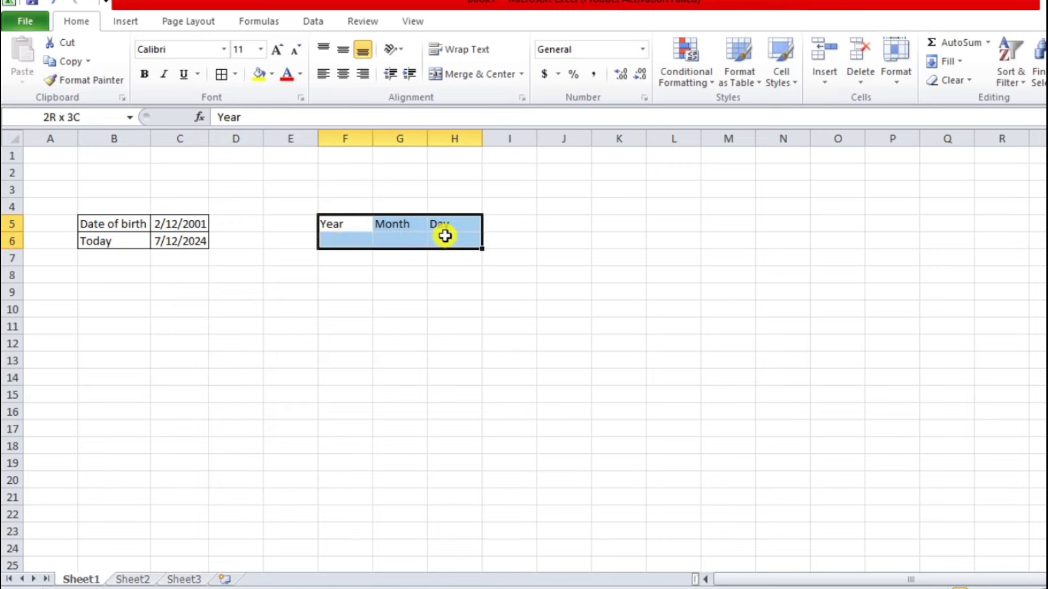
pyautogui.click(221, 74)
pyautogui.click(388, 237)
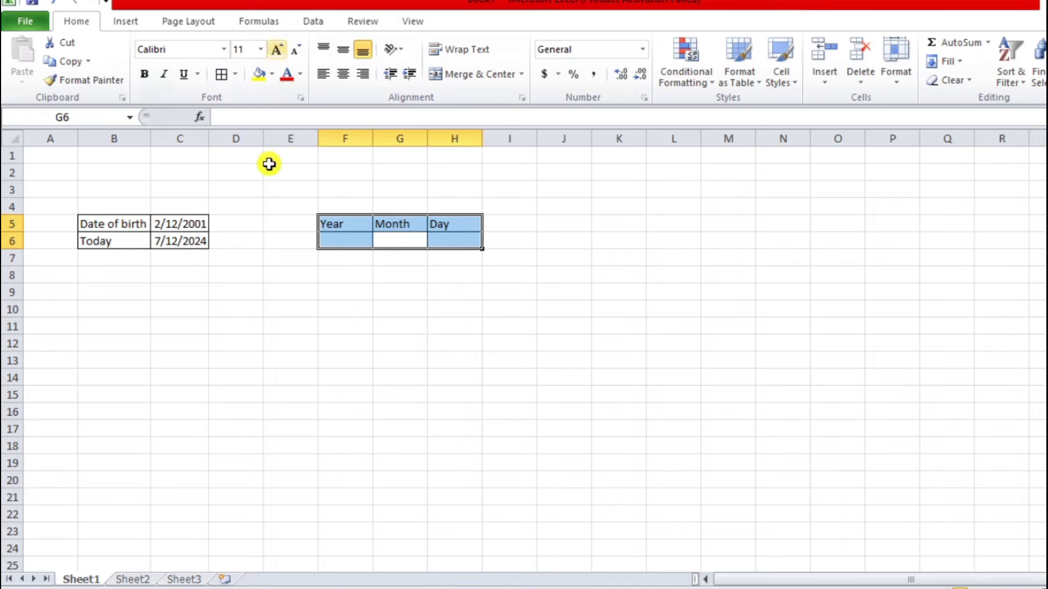
pyautogui.click(288, 189)
pyautogui.hotkey('ctrl', 'a')
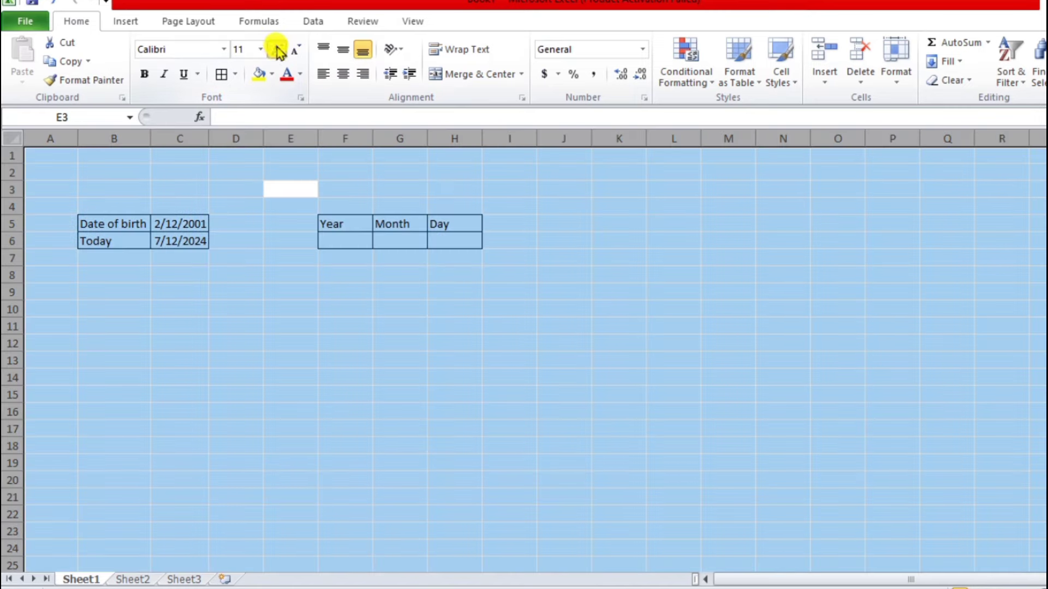
# - Set the whole sheet to font size 16 and fit columns B, F, G and H to their labels
pyautogui.click(277, 50)
pyautogui.click(278, 50)
pyautogui.click(278, 50)
pyautogui.click(429, 397)
pyautogui.doubleClick(150, 141)
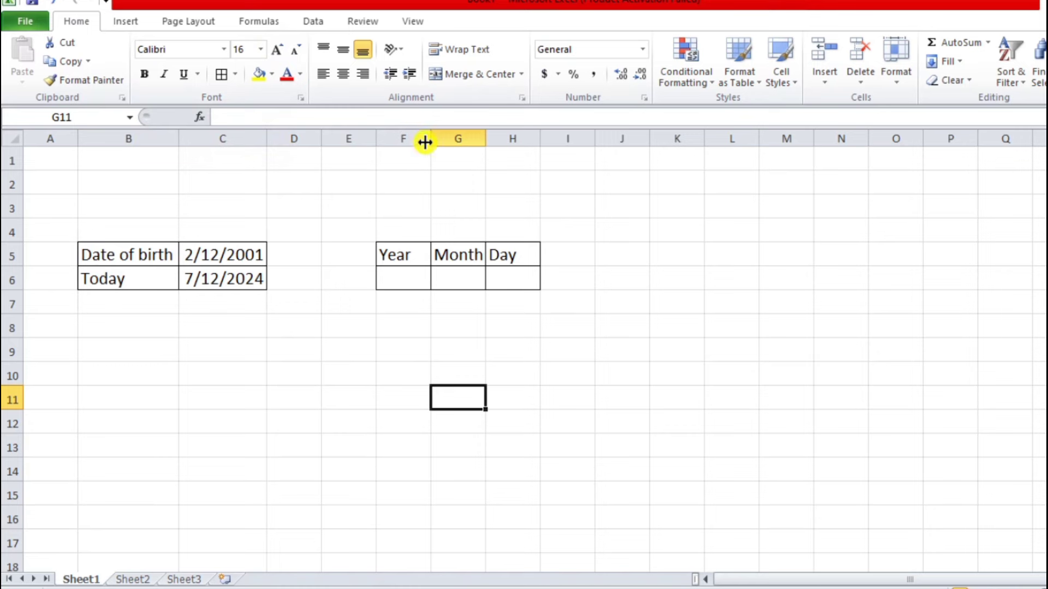
pyautogui.moveTo(430, 138)
pyautogui.mouseDown()
pyautogui.moveTo(419, 138)
pyautogui.moveTo(517, 138)
pyautogui.mouseUp()
pyautogui.click(606, 277)
pyautogui.click(403, 276)
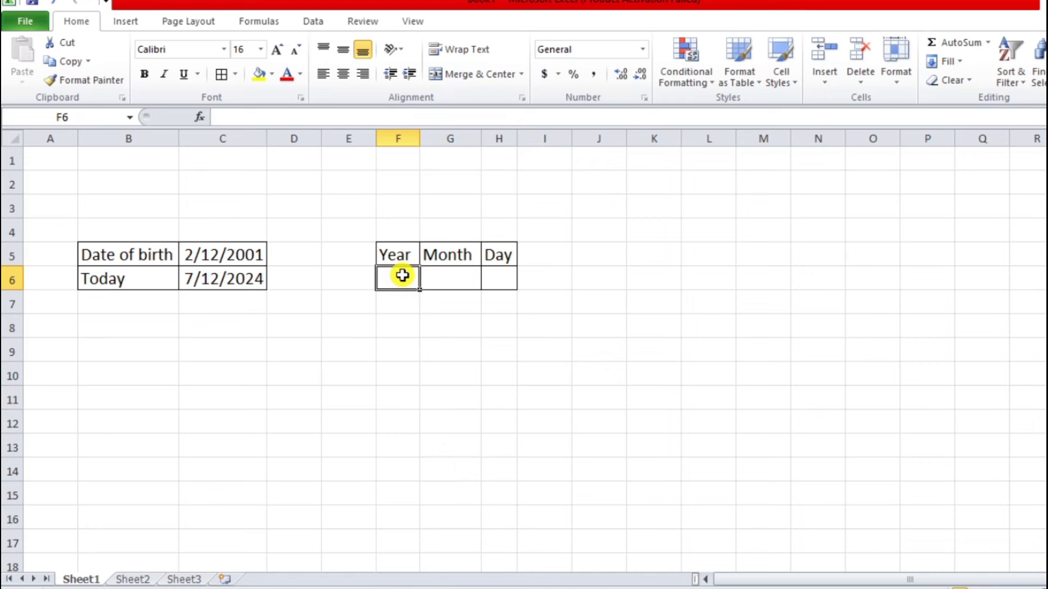
# - Enter =DATEDIF(C5,C6,"Y") in F6 so it shows 23 whole years
pyautogui.write('=')
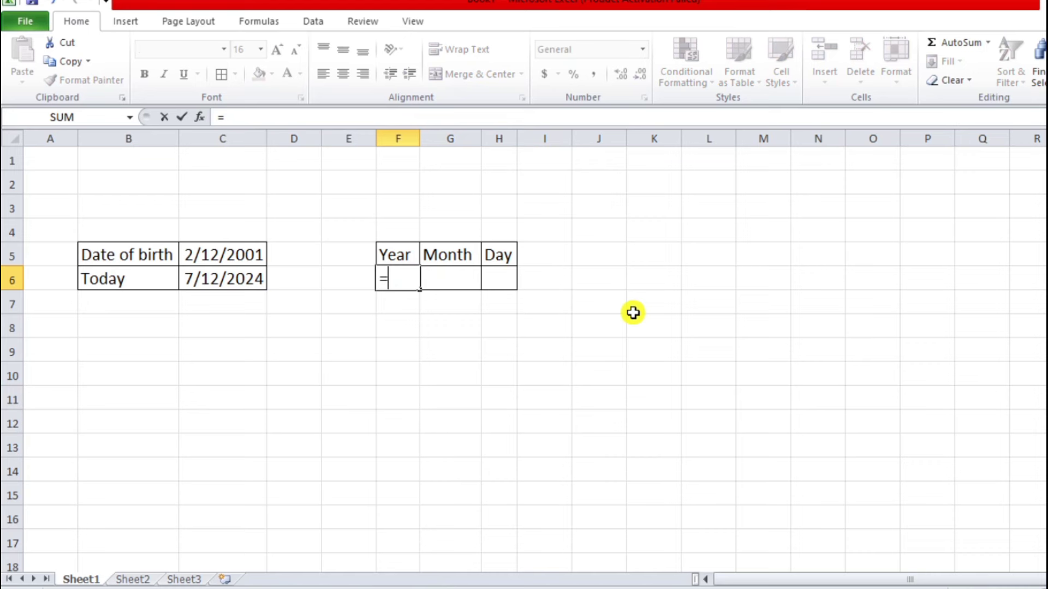
pyautogui.write('datedi')
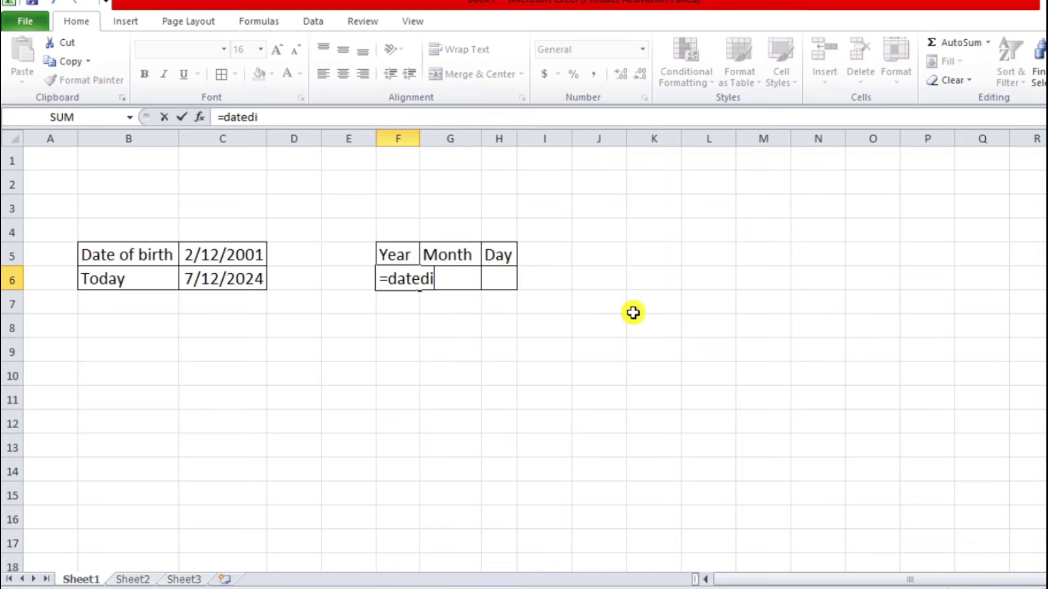
pyautogui.write('f')
pyautogui.write('(')
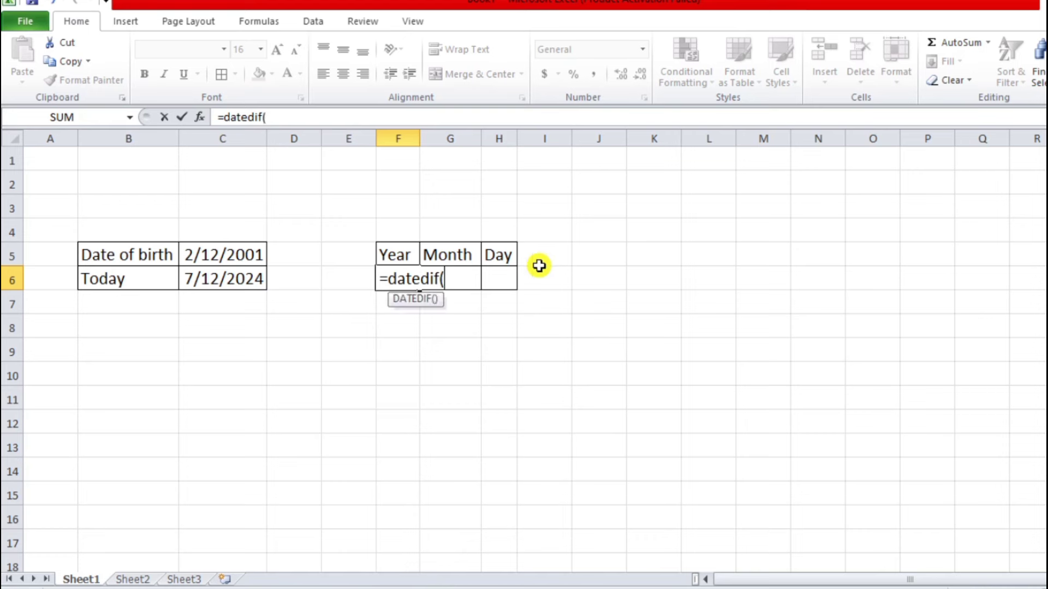
pyautogui.click(223, 259)
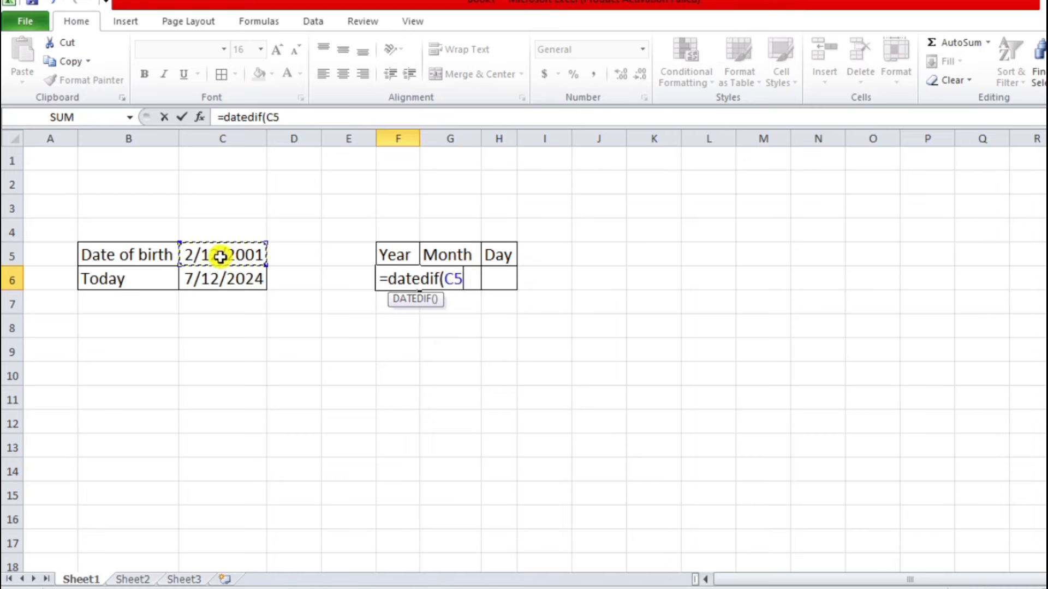
pyautogui.write(',')
pyautogui.click(216, 284)
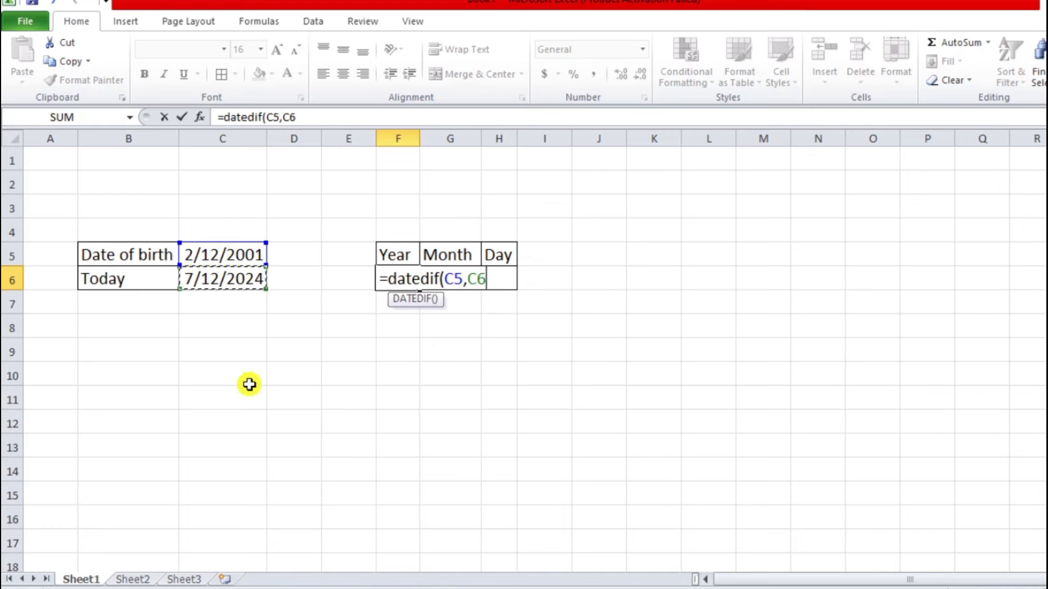
pyautogui.write(',')
pyautogui.write('"')
pyautogui.write('Y')
pyautogui.write('"')
pyautogui.write(')')
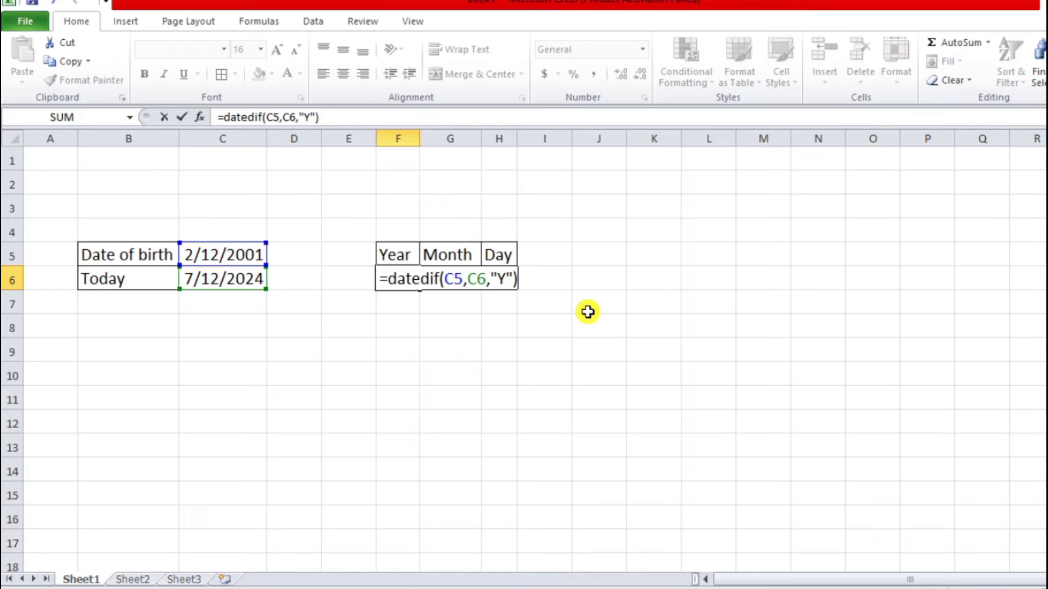
pyautogui.press('Return')
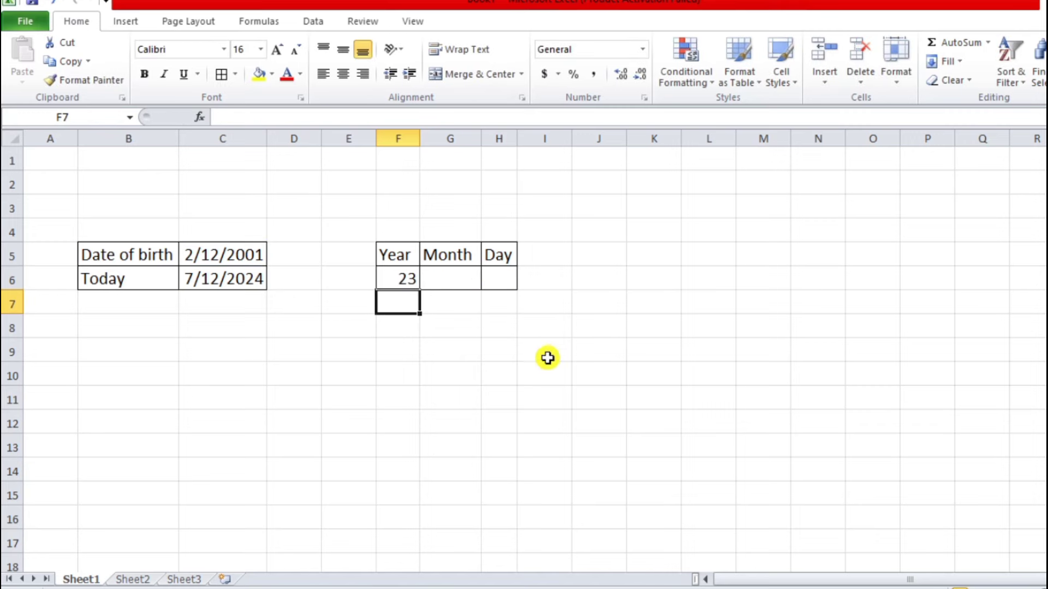
# - Enter =DATEDIF(C5,C6,"m") in G6, returning 281 months
pyautogui.click(547, 358)
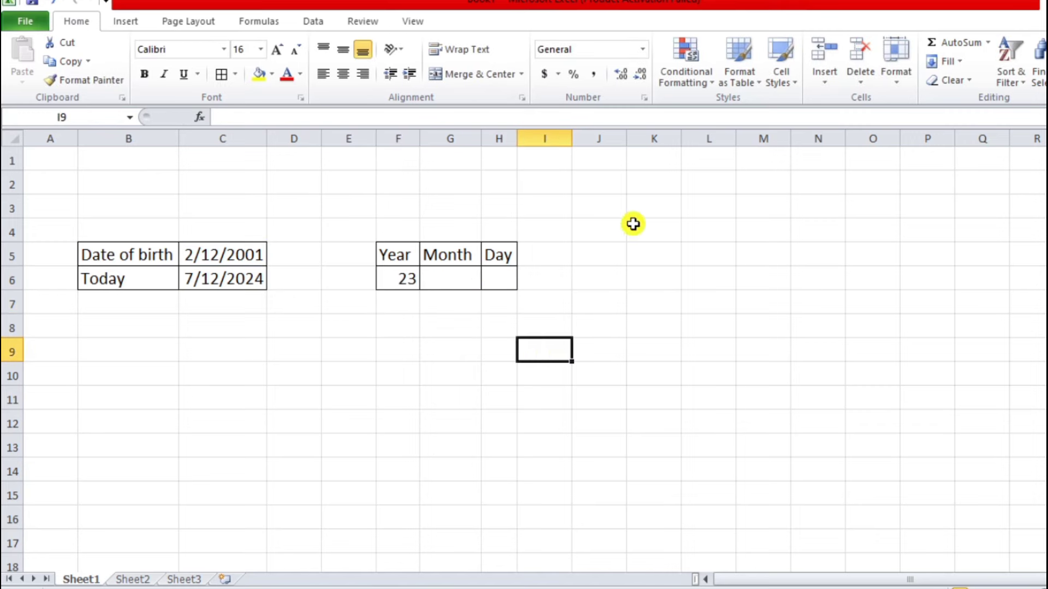
pyautogui.click(454, 283)
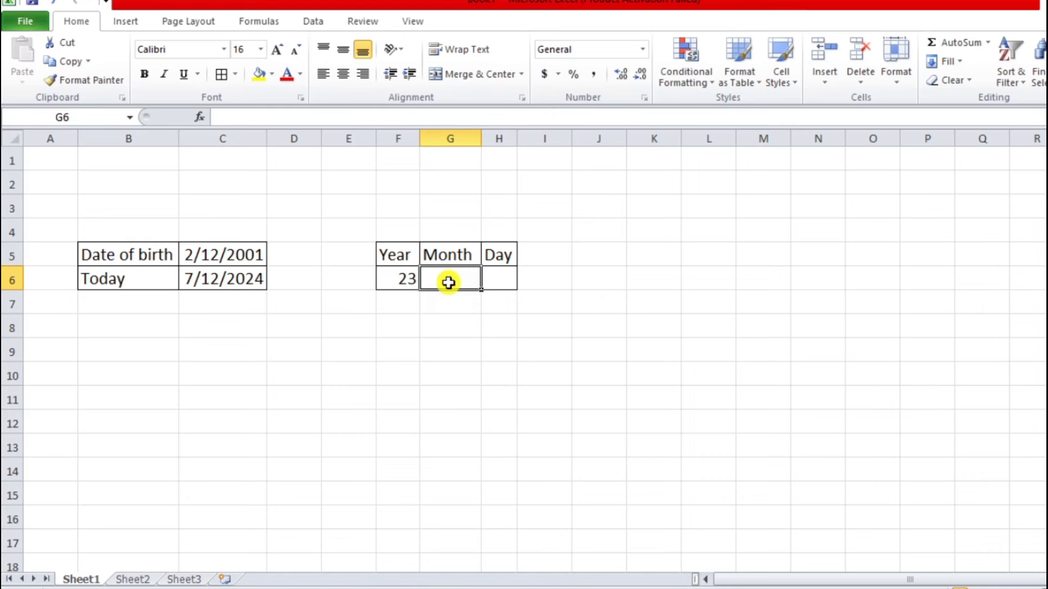
pyautogui.write('=')
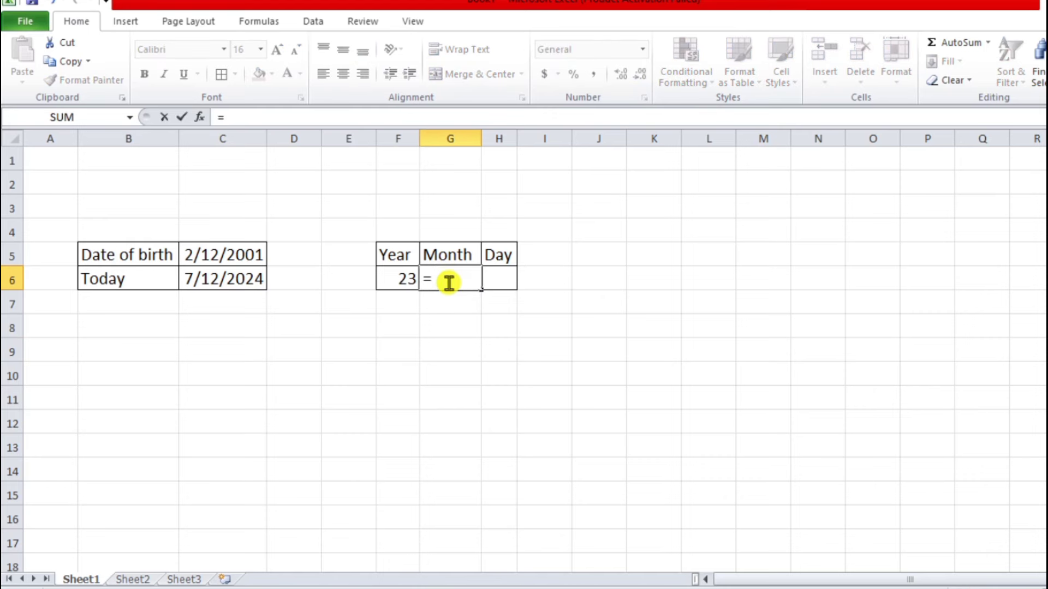
pyautogui.write('date')
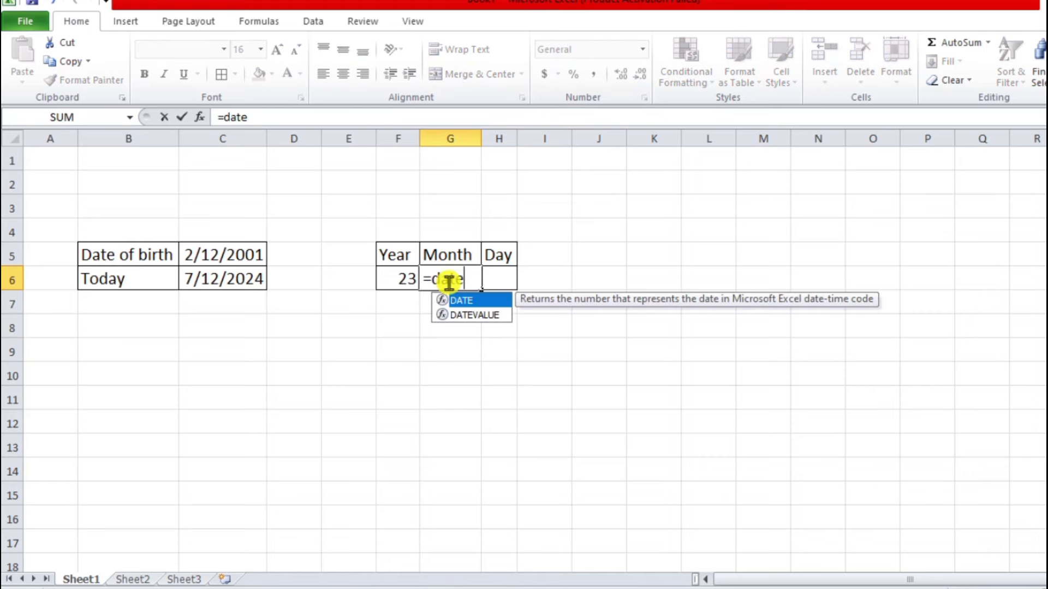
pyautogui.write('dif(')
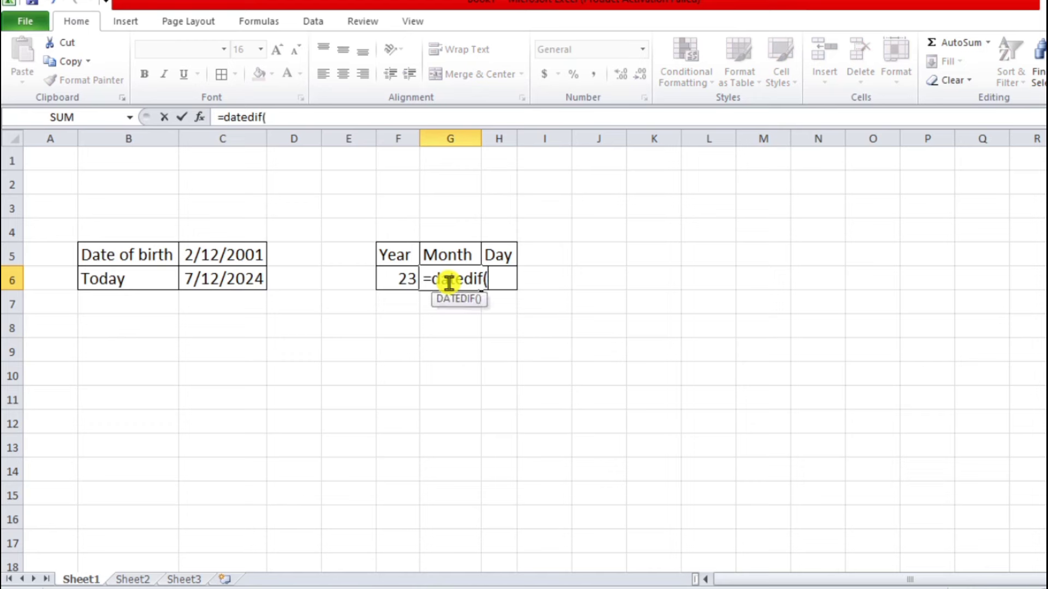
pyautogui.click(234, 255)
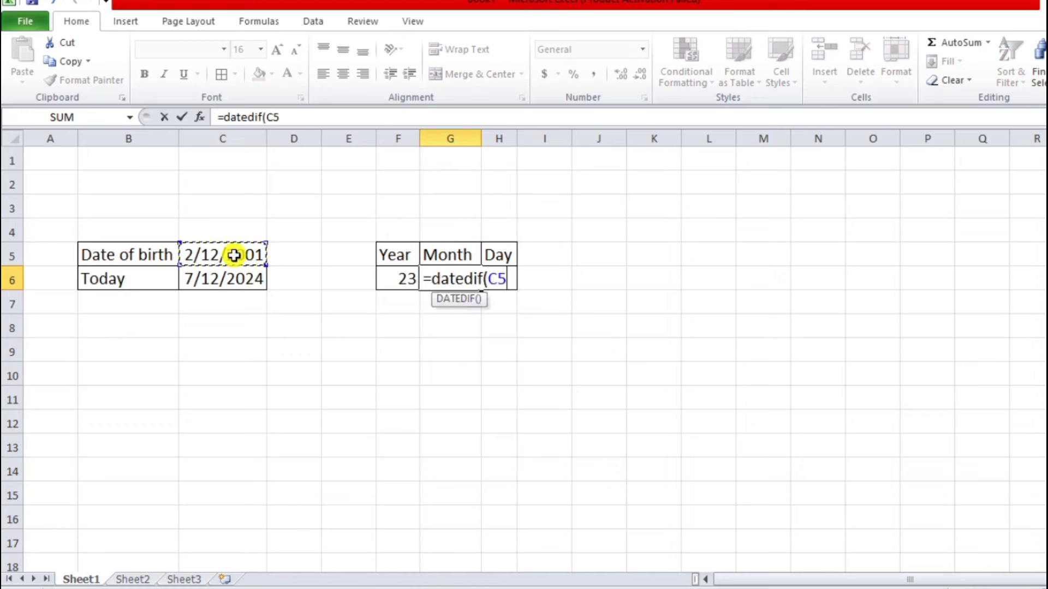
pyautogui.write(',')
pyautogui.click(233, 280)
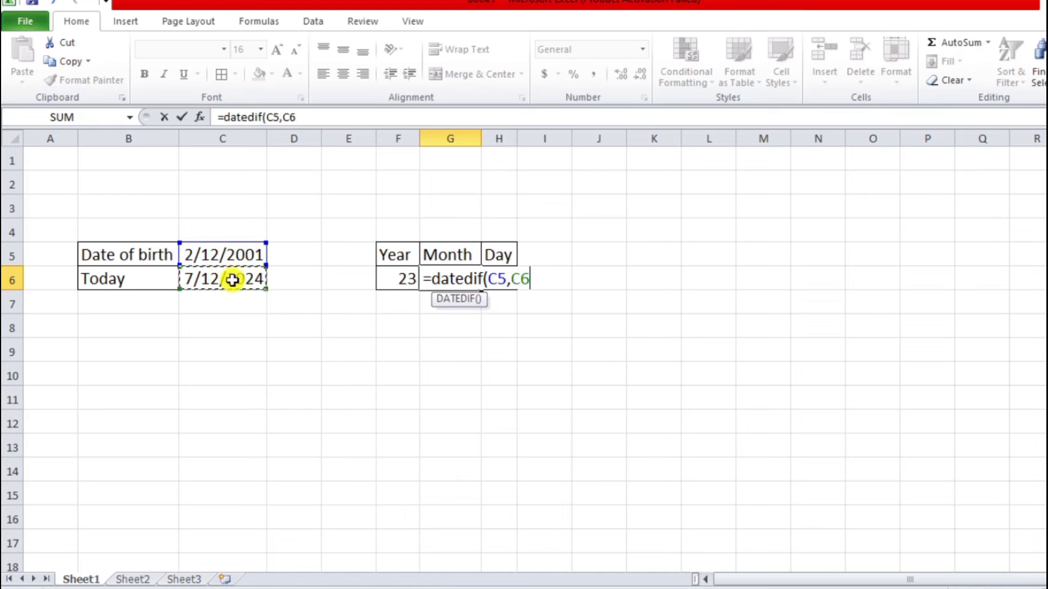
pyautogui.write(',"')
pyautogui.write('m')
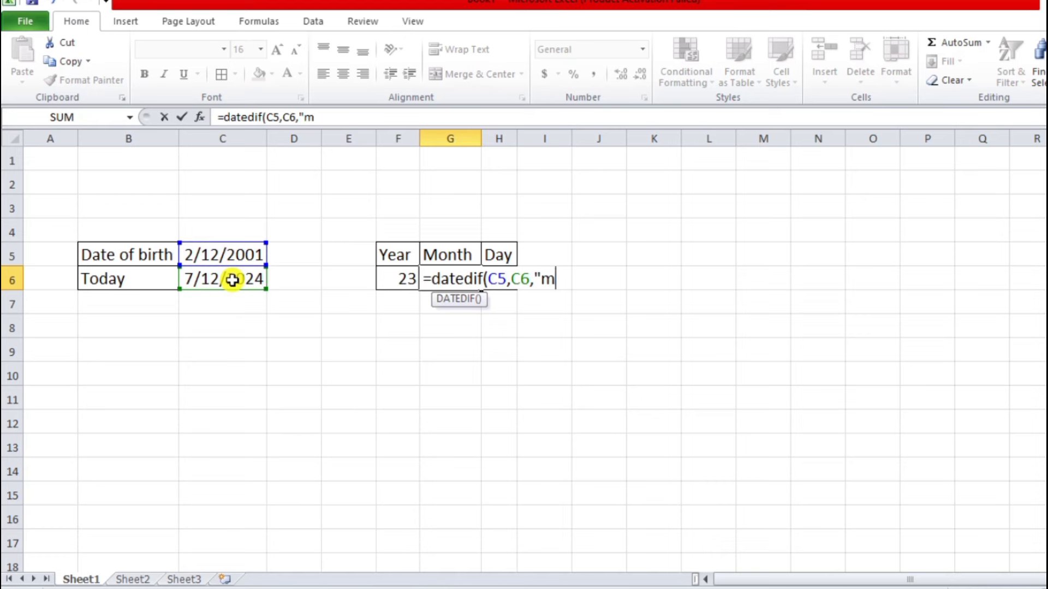
pyautogui.write('"')
pyautogui.write(')')
pyautogui.press('Return')
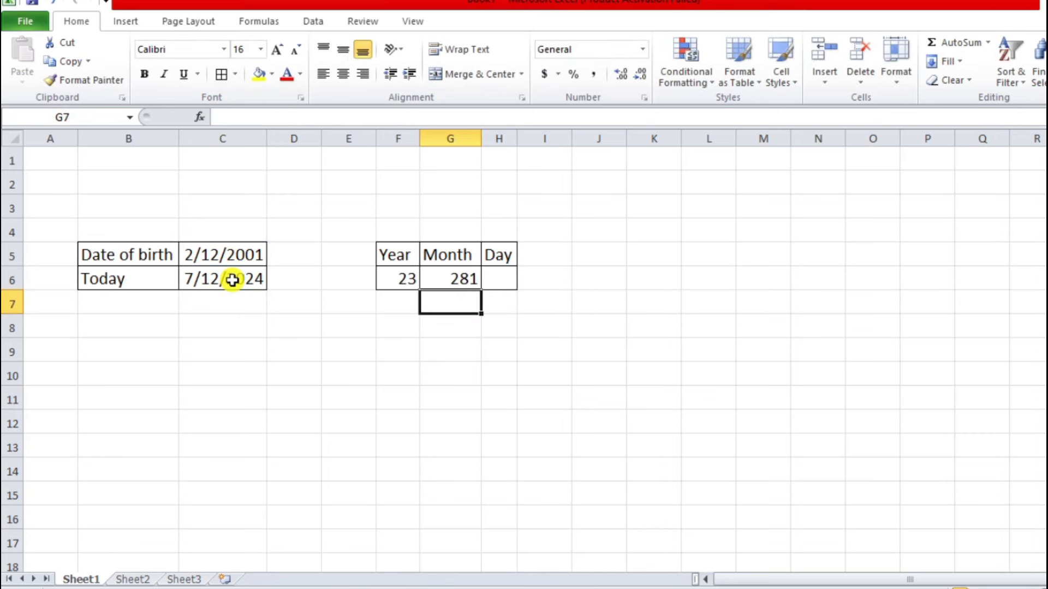
# - Change the G6 formula's unit from "m" to "ym" so it shows 5 months
pyautogui.click(599, 462)
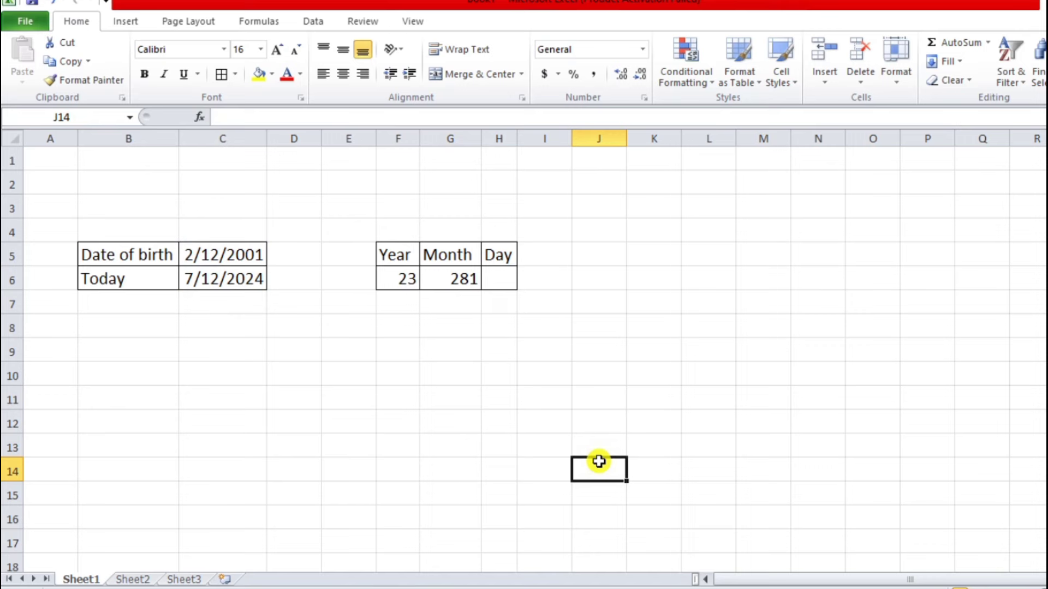
pyautogui.click(453, 283)
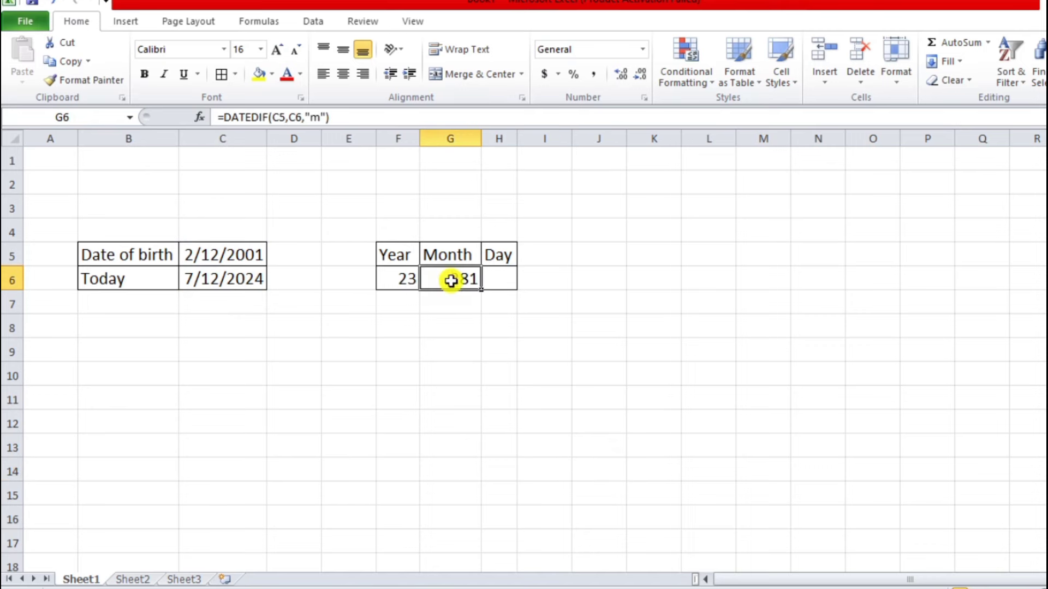
pyautogui.click(310, 117)
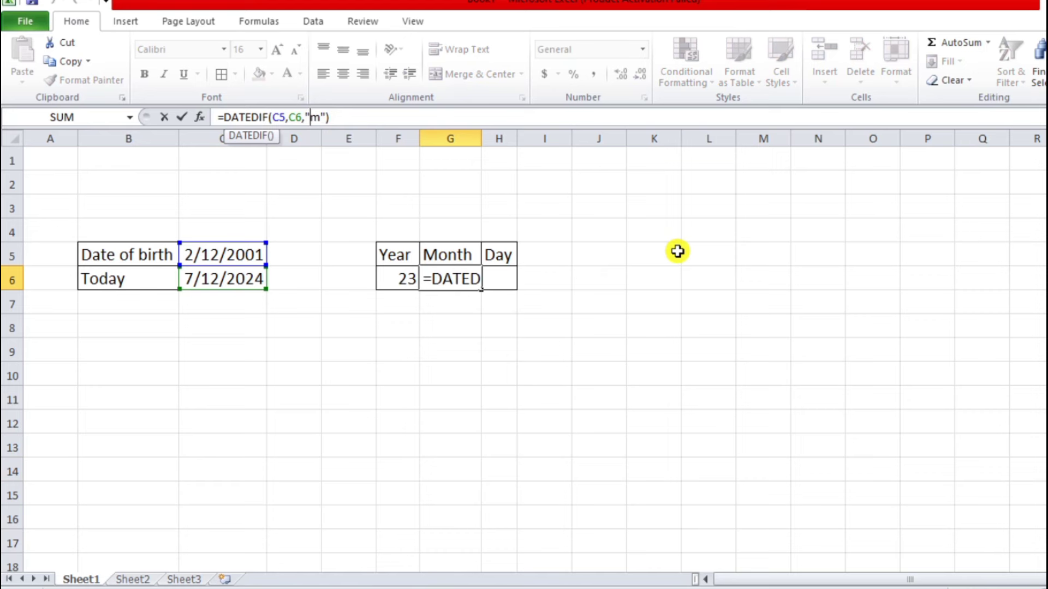
pyautogui.write('y')
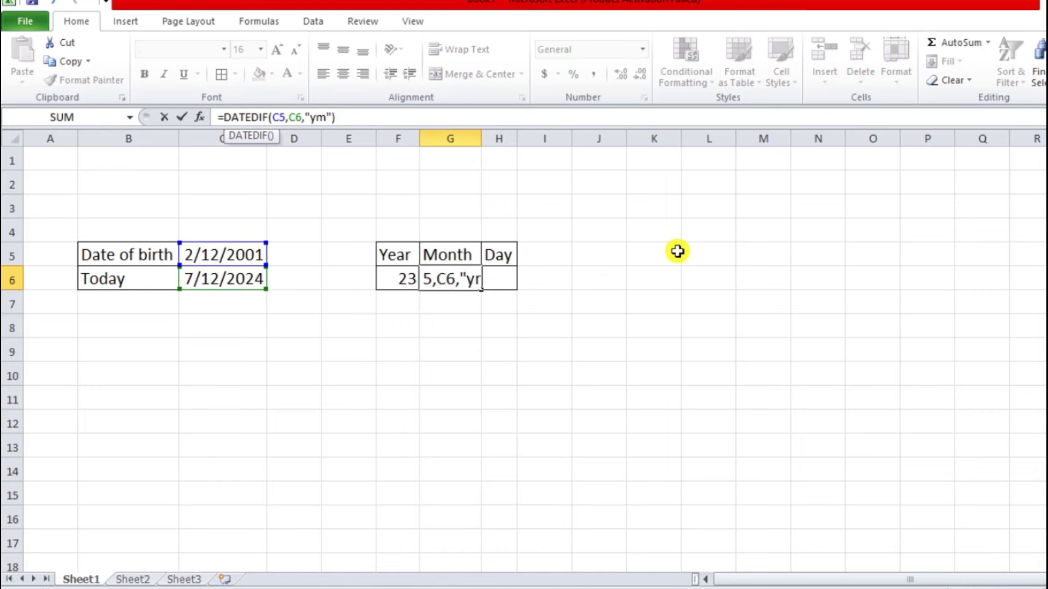
pyautogui.press('Return')
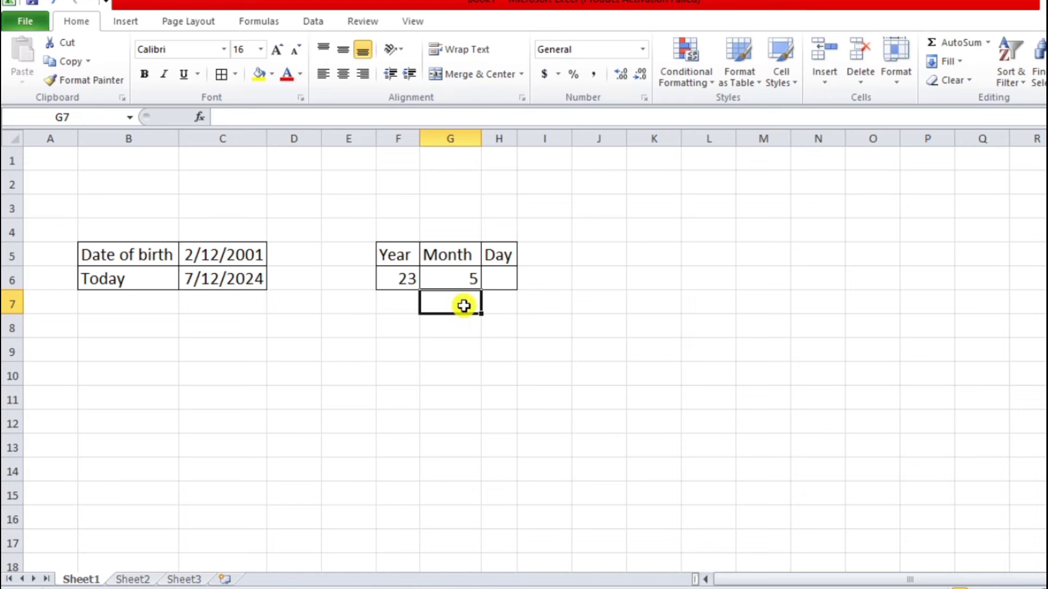
pyautogui.click(604, 378)
# - Enter =DATEDIF(C5,C6,"MD") in H6, returning 0 days
pyautogui.click(495, 278)
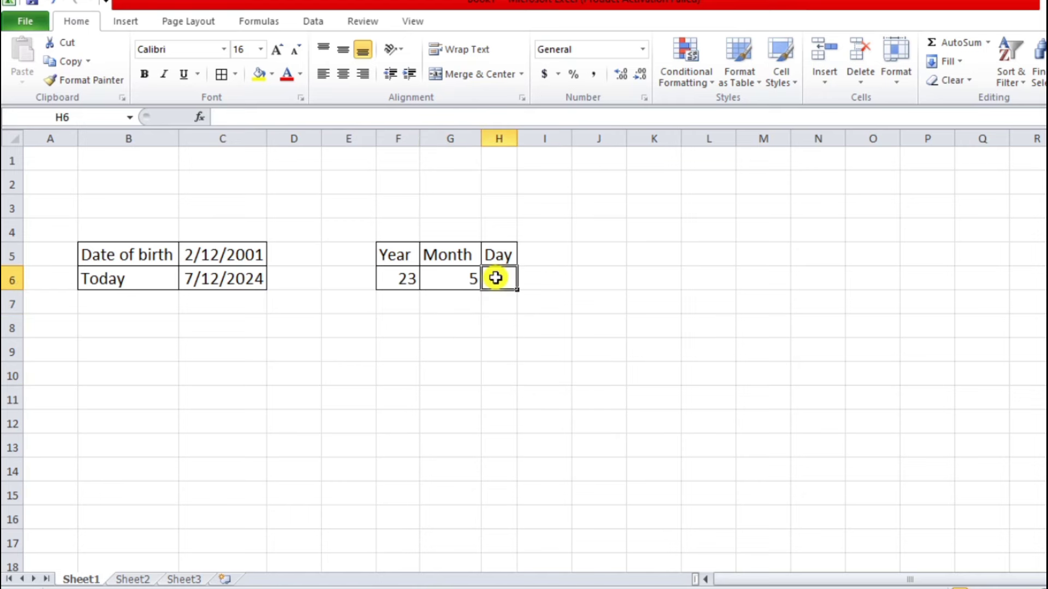
pyautogui.write('=')
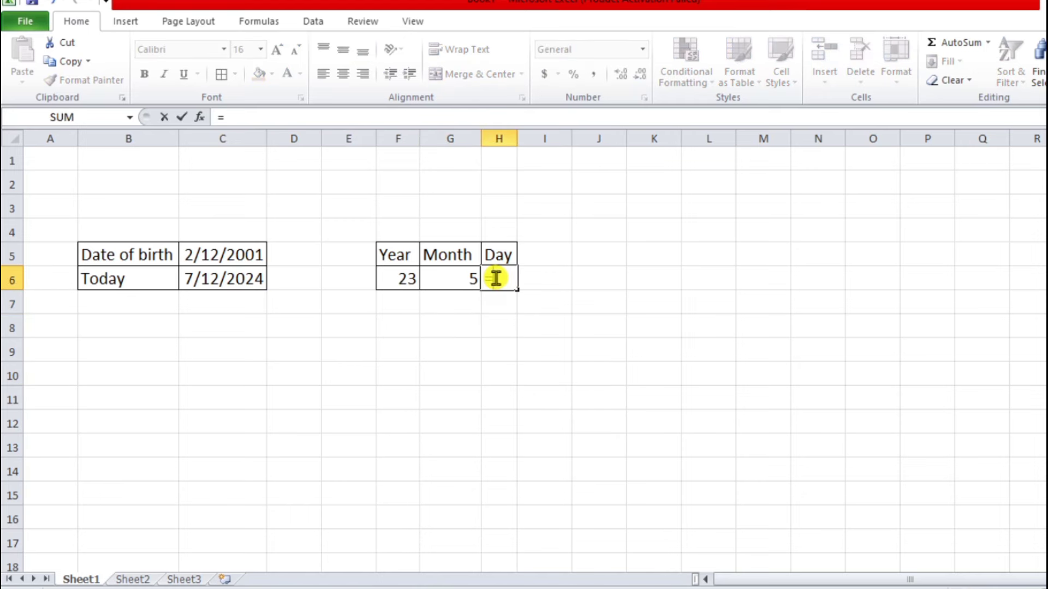
pyautogui.write('date')
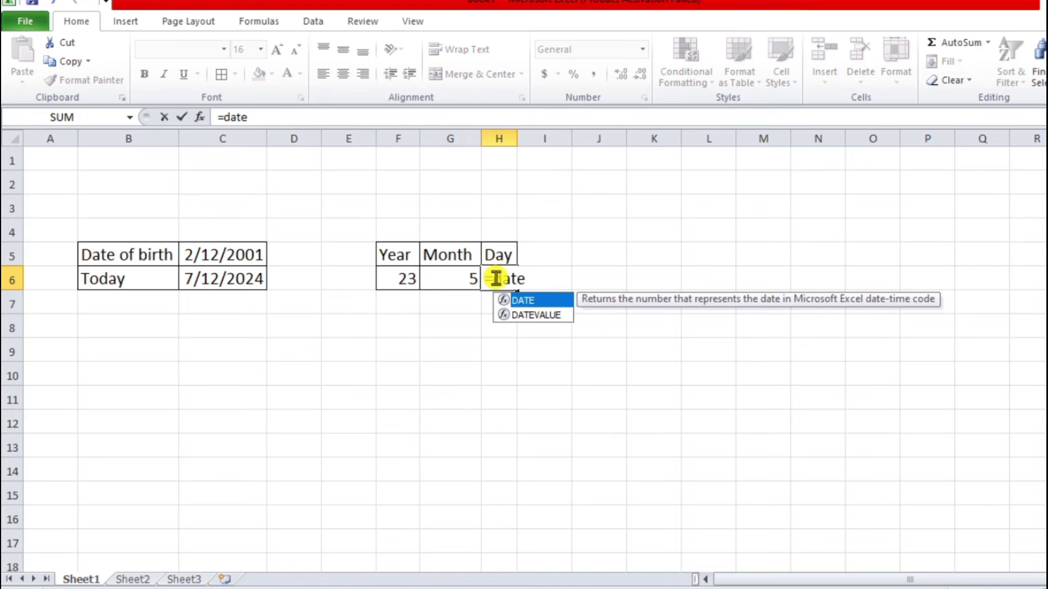
pyautogui.write('dif(')
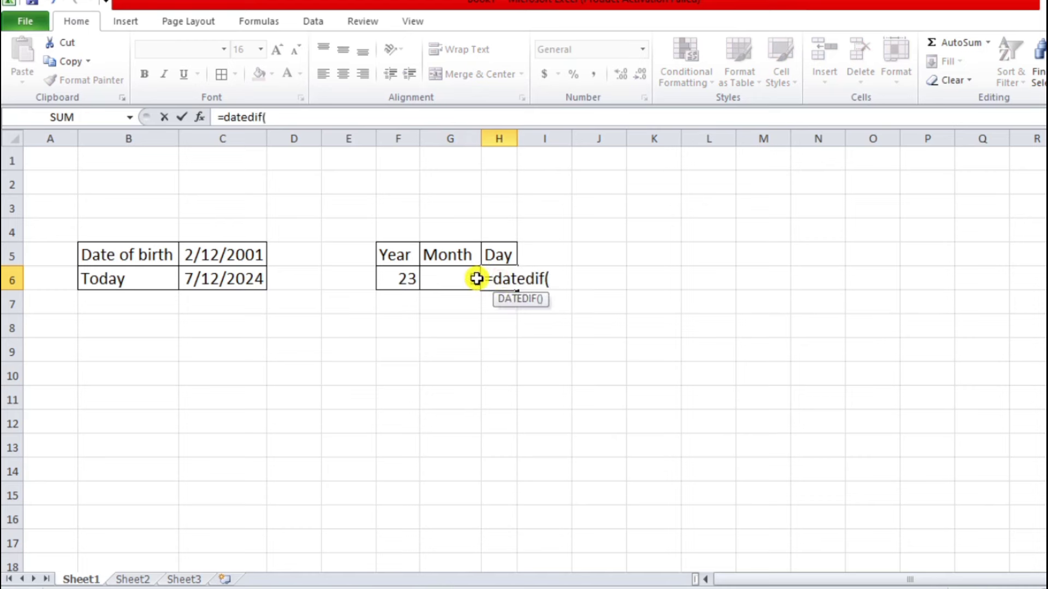
pyautogui.click(230, 253)
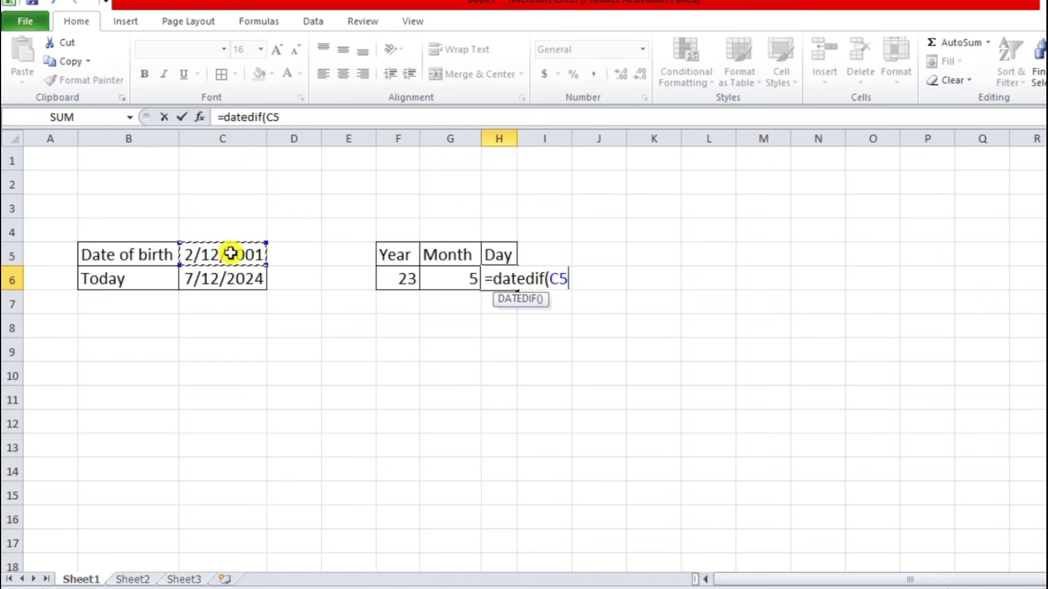
pyautogui.write(',')
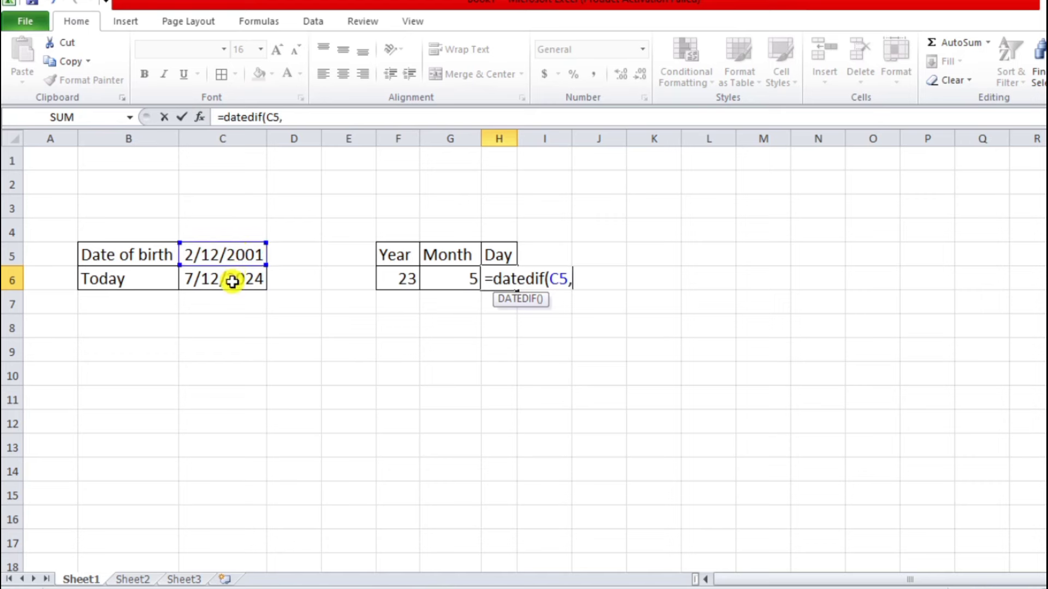
pyautogui.click(232, 281)
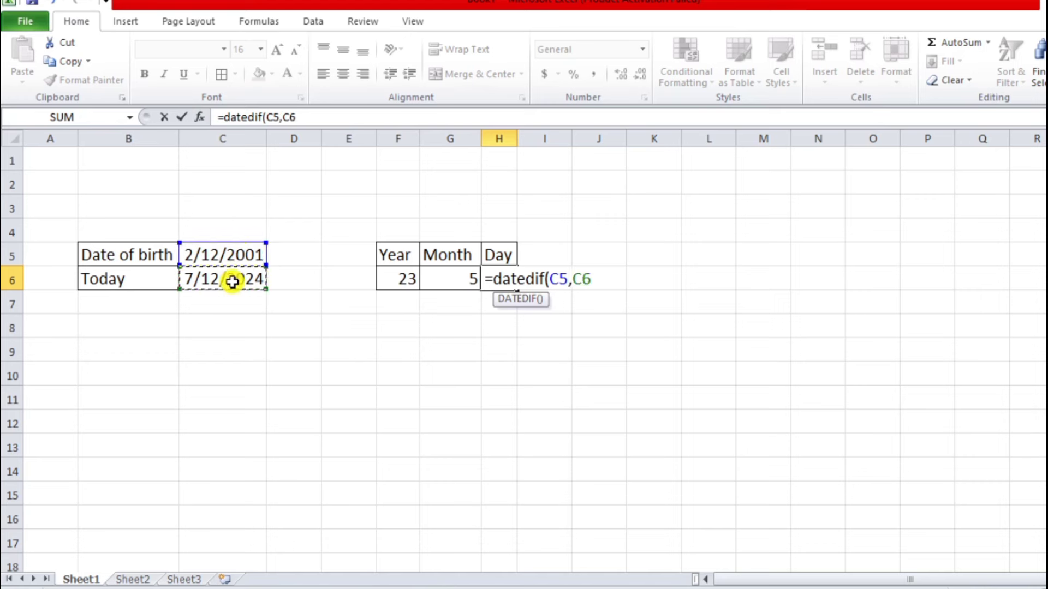
pyautogui.write(',"')
pyautogui.write('D')
pyautogui.press('BackSpace')
pyautogui.write('MD')
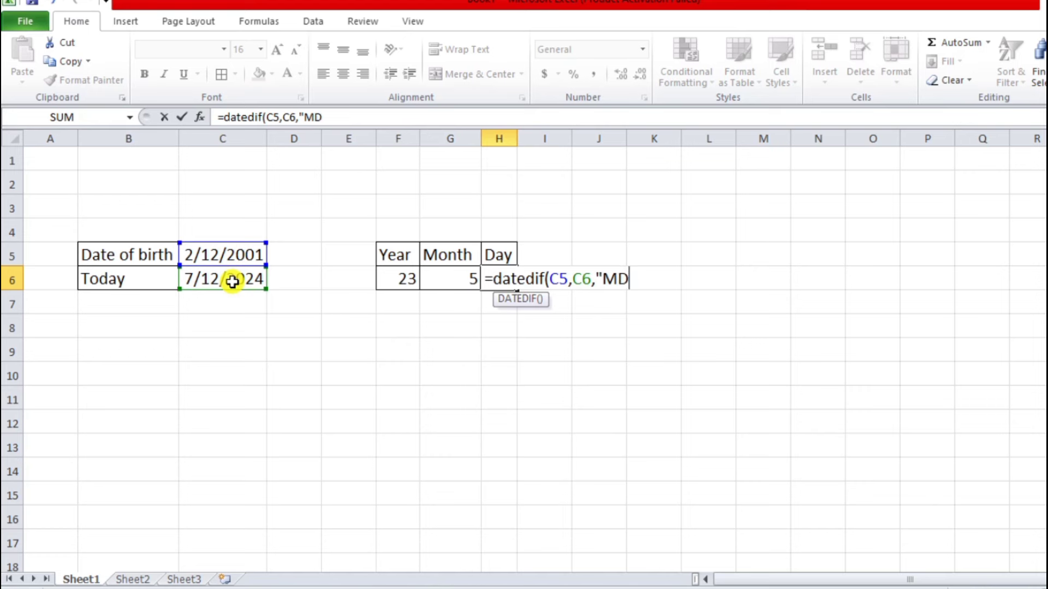
pyautogui.write('"')
pyautogui.write(')')
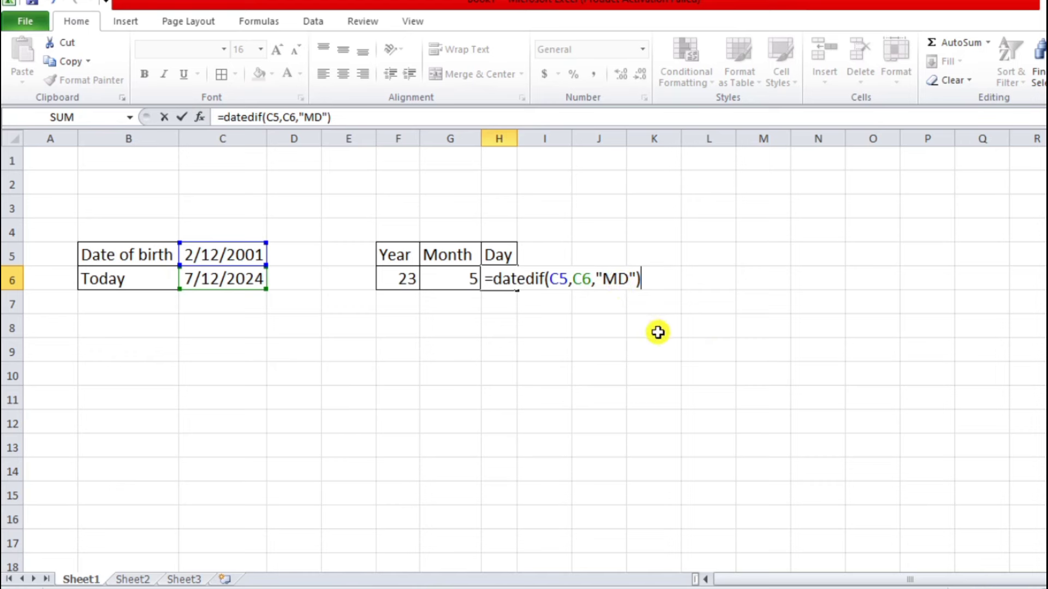
pyautogui.press('Return')
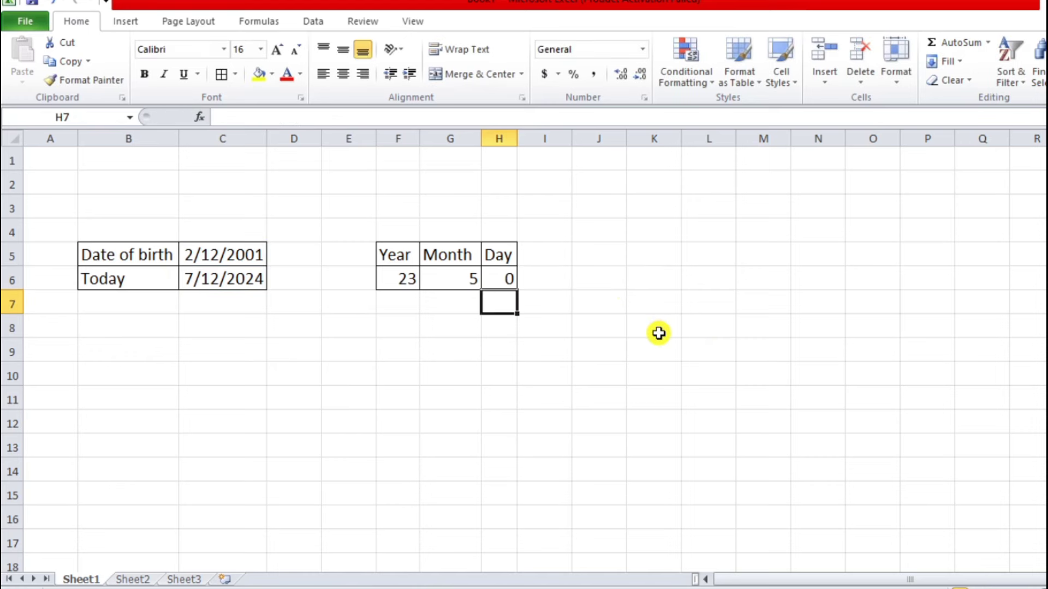
# - Change the birth date in C5 to 2/12/2002 and review the F6:H6 formulas
pyautogui.click(655, 343)
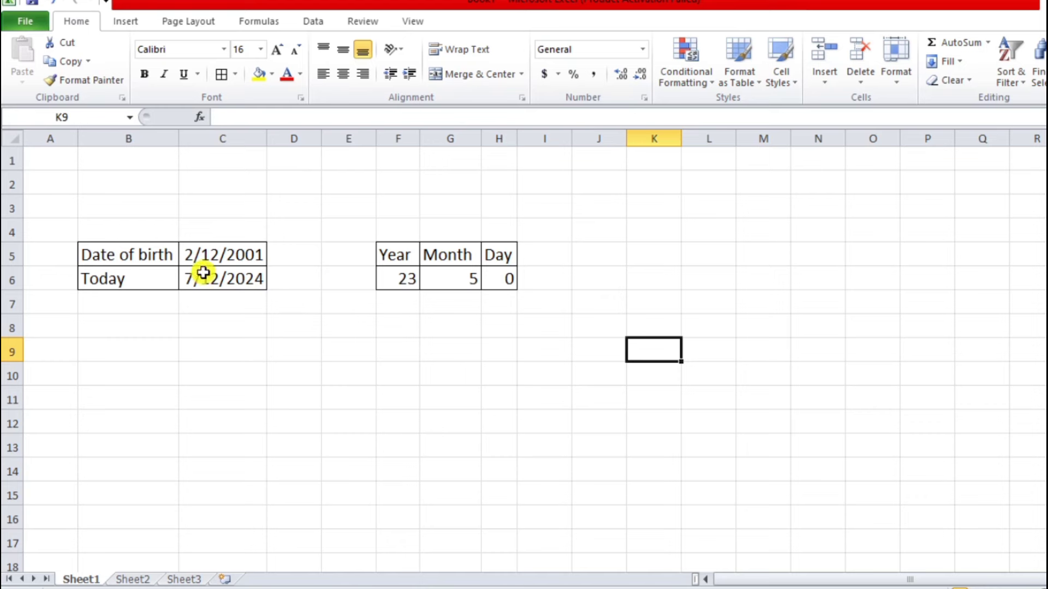
pyautogui.doubleClick(255, 255)
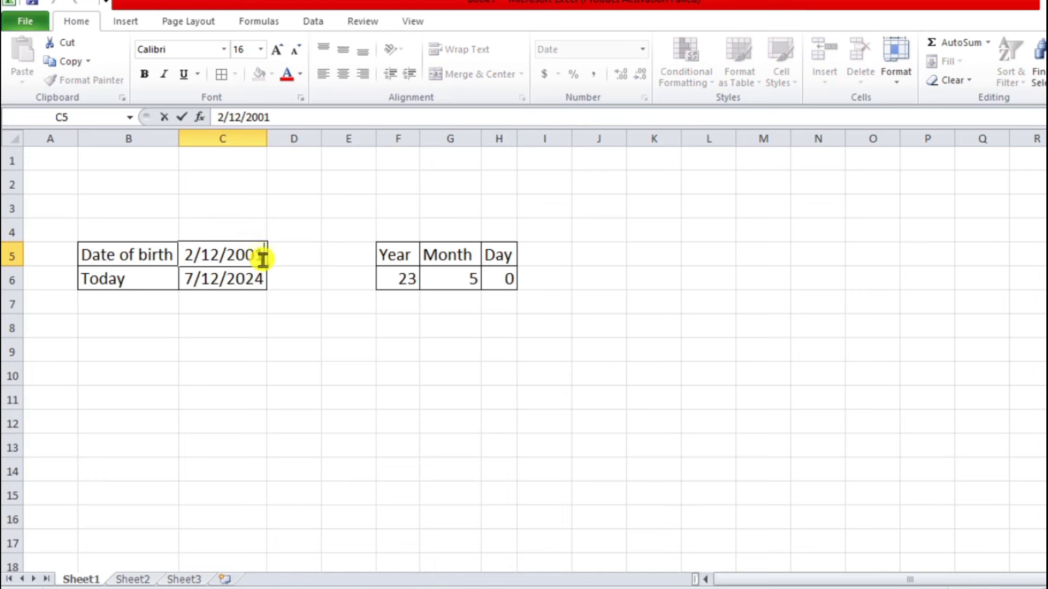
pyautogui.press('BackSpace')
pyautogui.write('2')
pyautogui.click(484, 435)
pyautogui.click(400, 274)
pyautogui.click(440, 276)
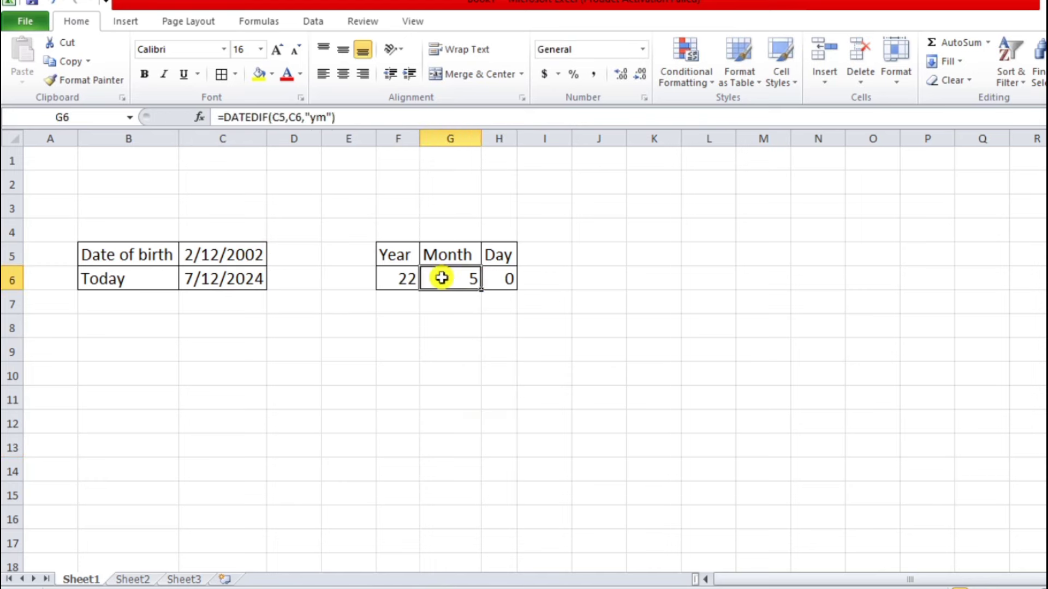
pyautogui.click(493, 279)
pyautogui.click(472, 357)
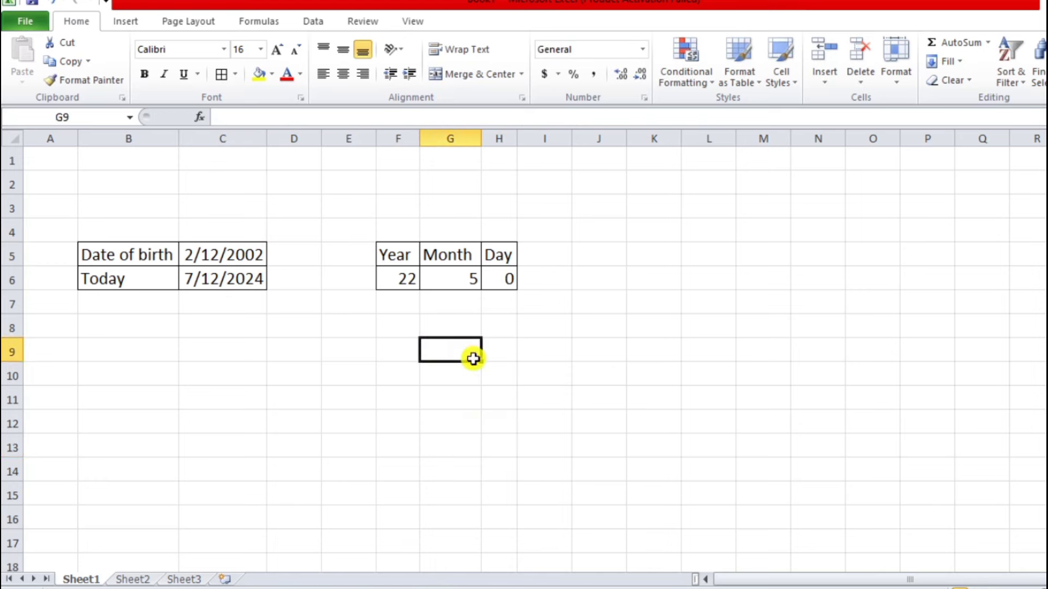
# - Change today's date in C6 to 7/5/2024
pyautogui.doubleClick(222, 279)
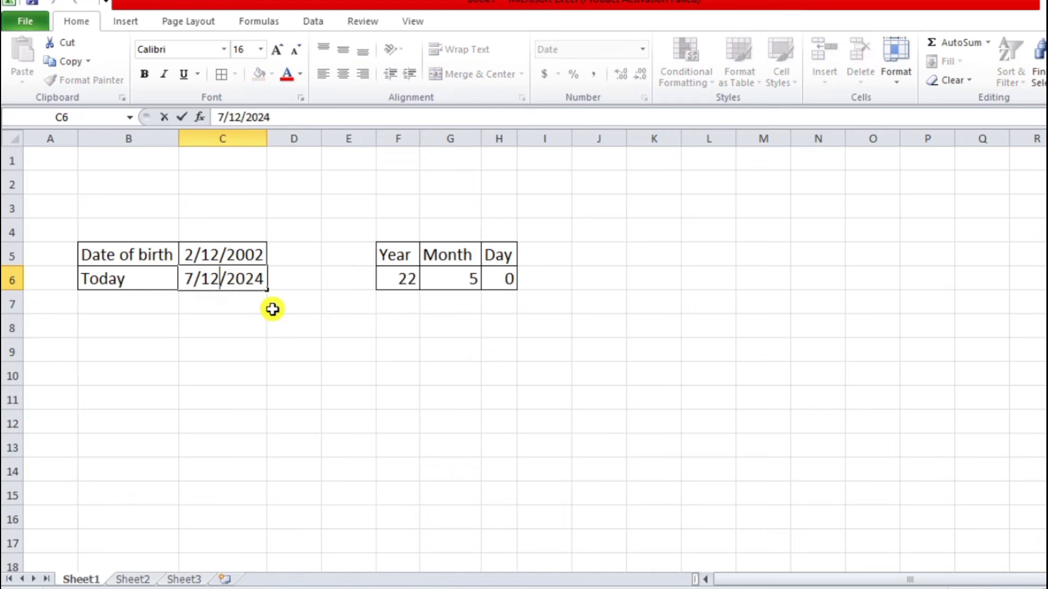
pyautogui.press('BackSpace')
pyautogui.press('BackSpace')
pyautogui.write('0')
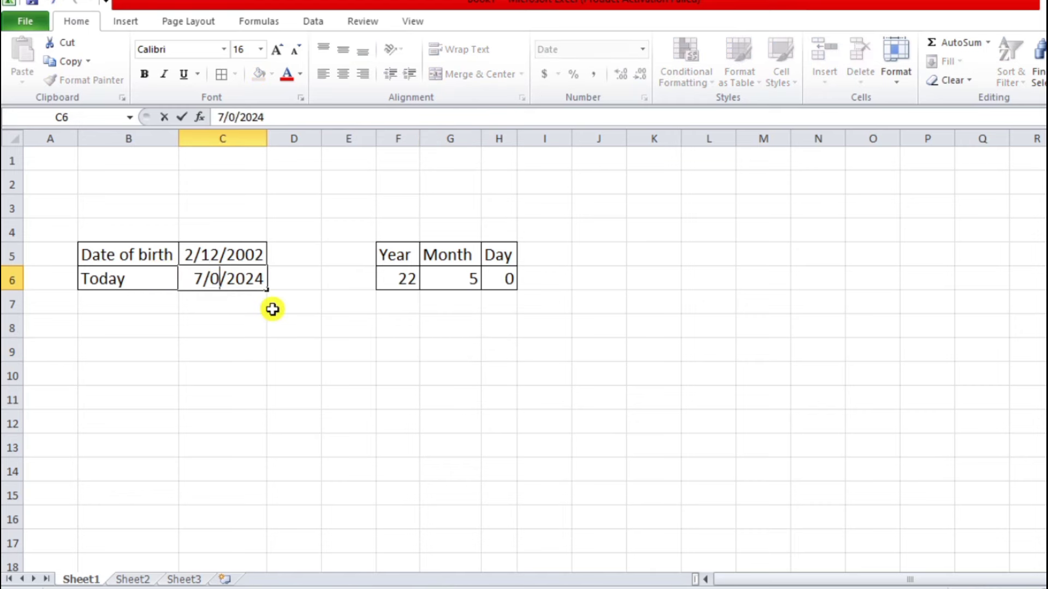
pyautogui.write('5')
pyautogui.click(483, 405)
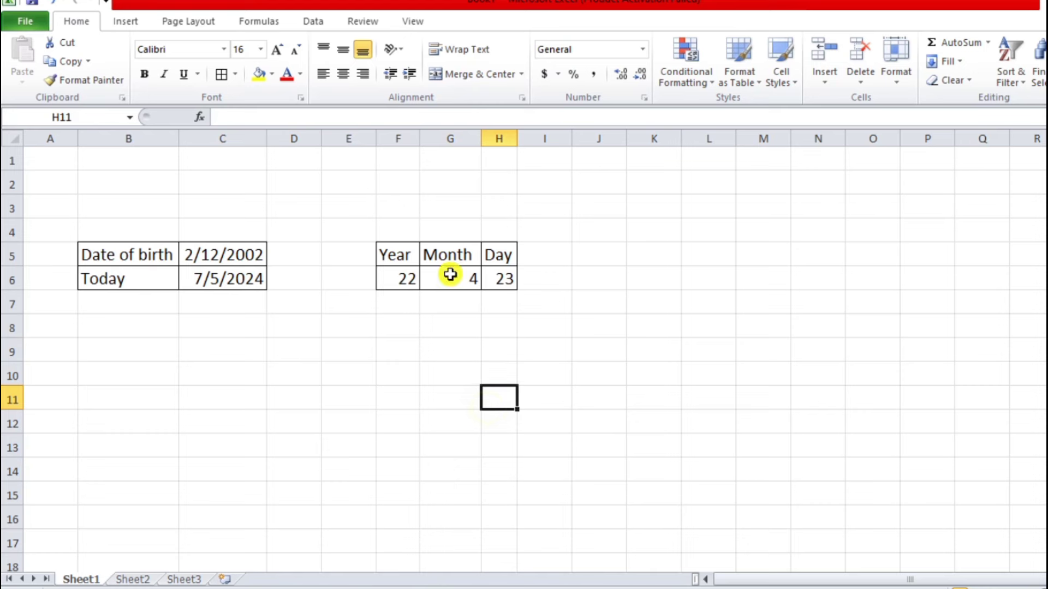